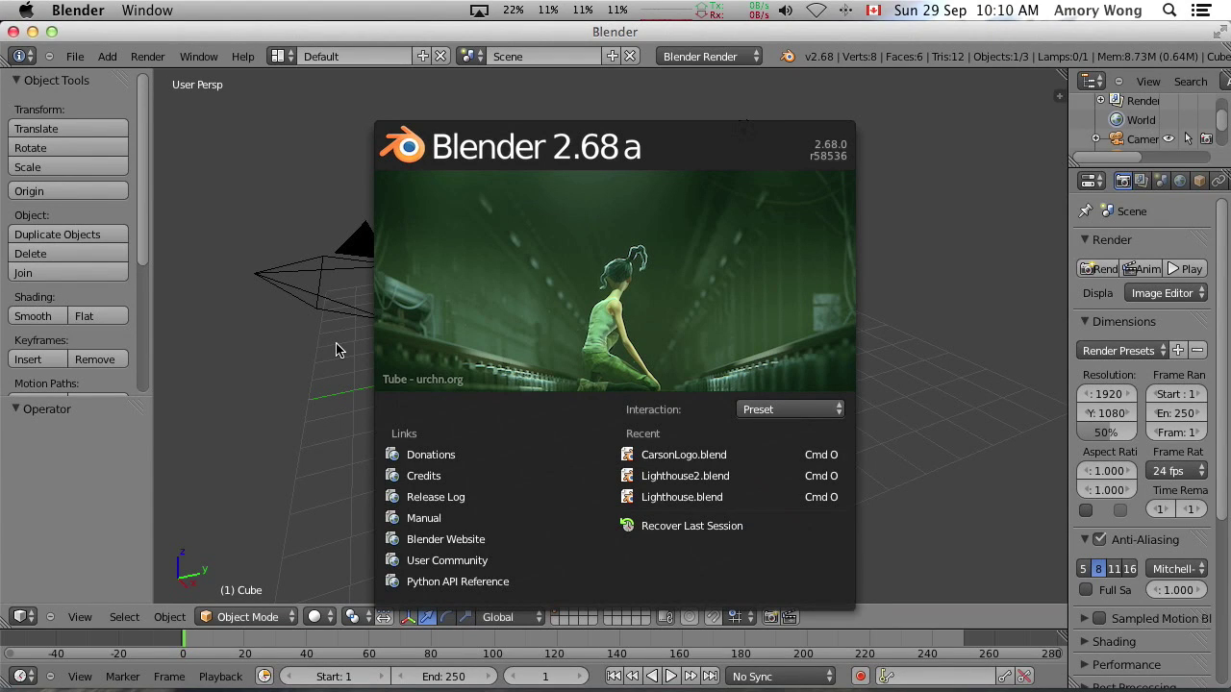
- Close the start-up splash screen and delete the default cube
click(336, 350)
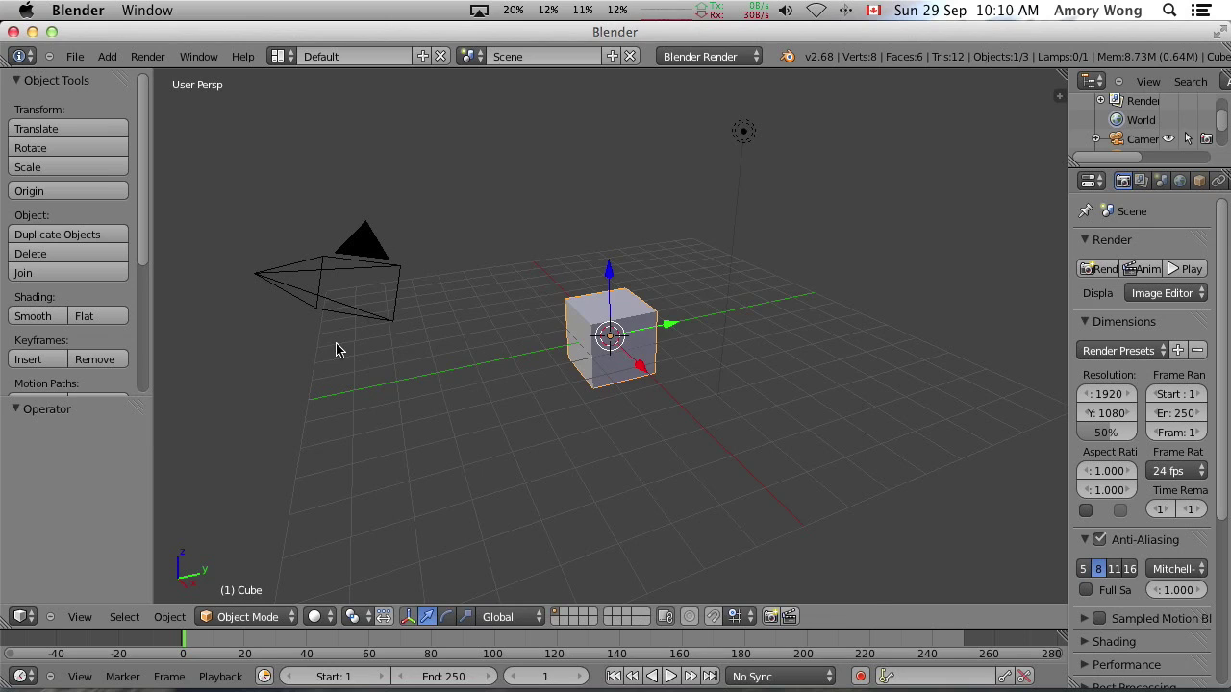
key(x)
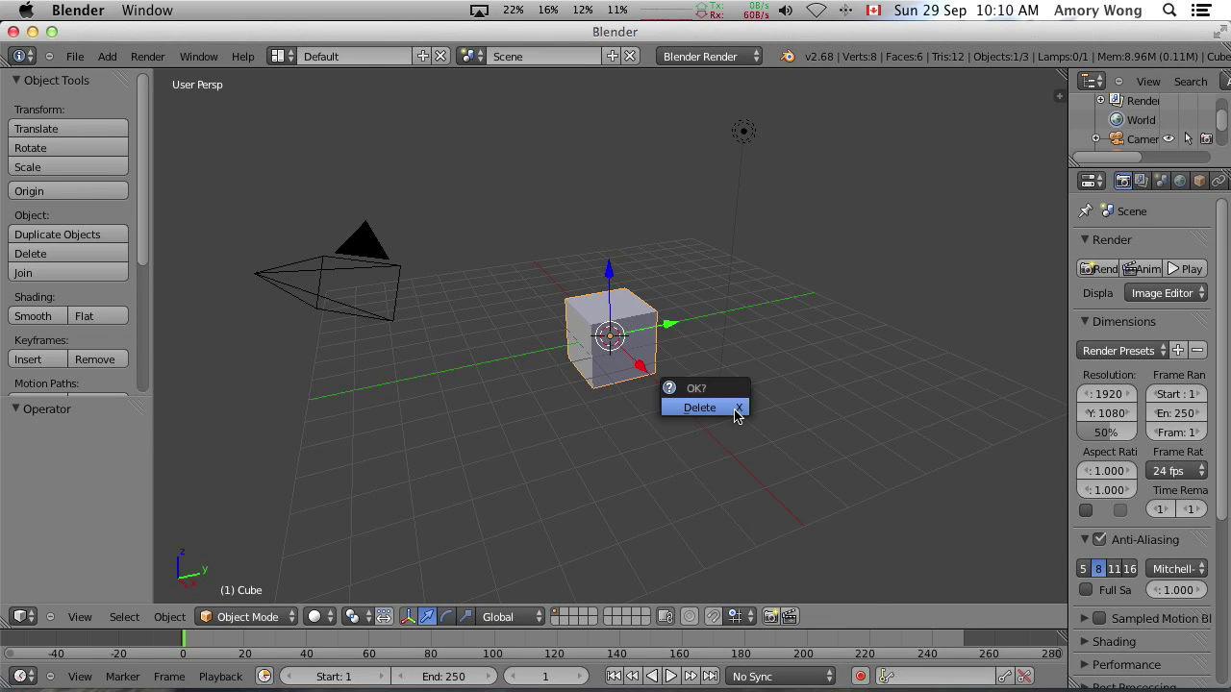
click(705, 416)
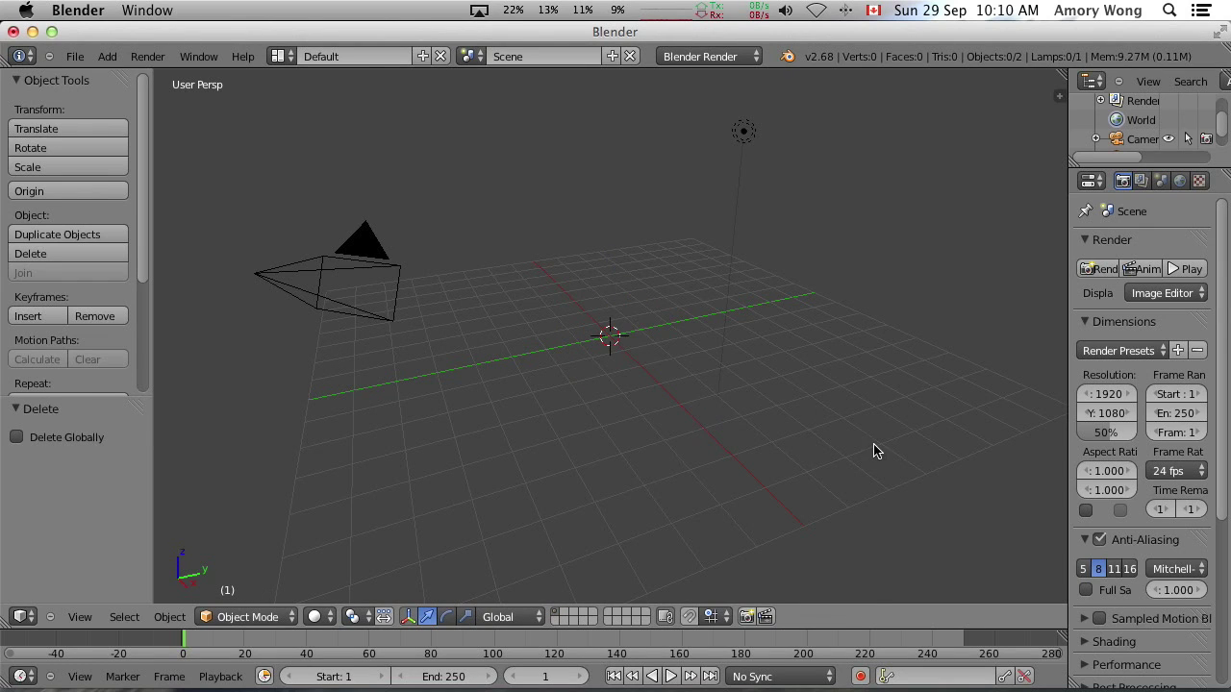
- Enable Background Images and load LogoHeader.png from the Desktop, then switch to orthographic view
key(n)
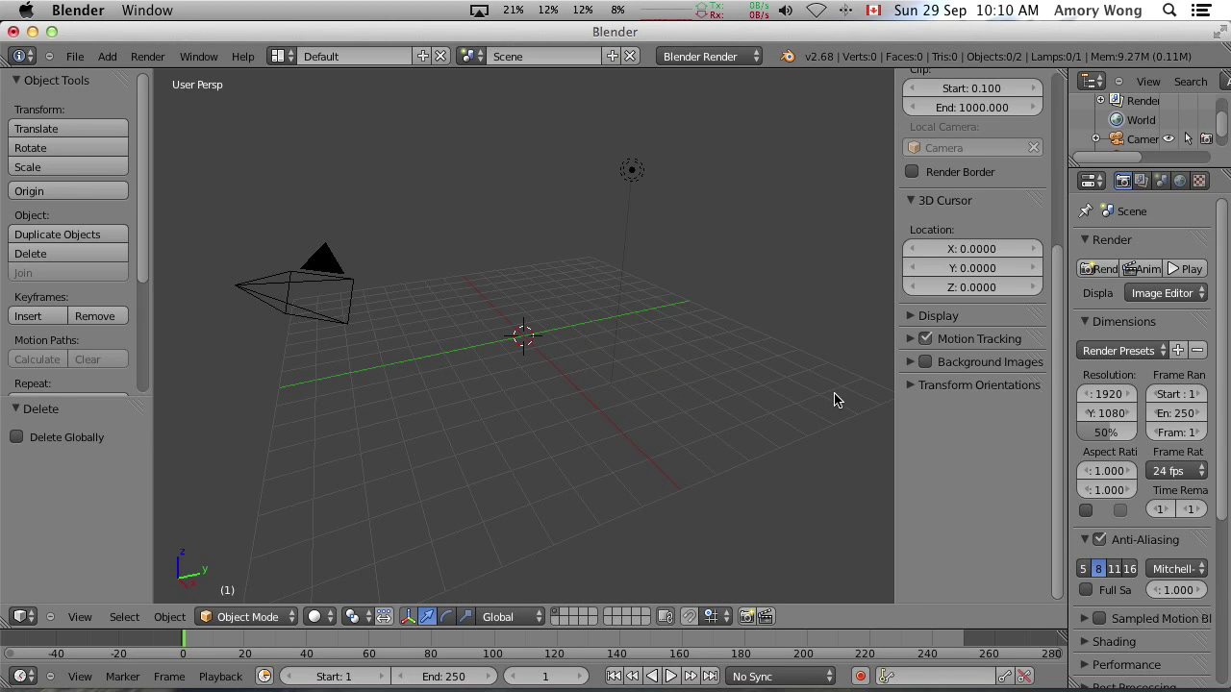
click(925, 362)
click(912, 362)
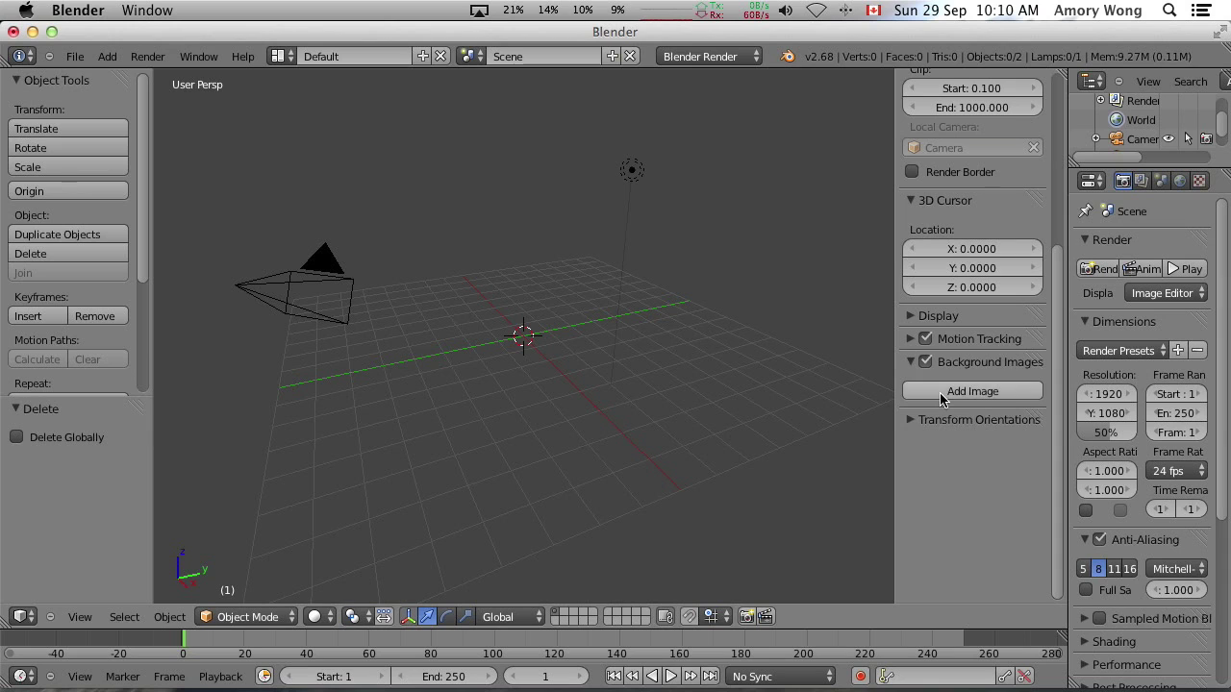
click(972, 392)
click(977, 504)
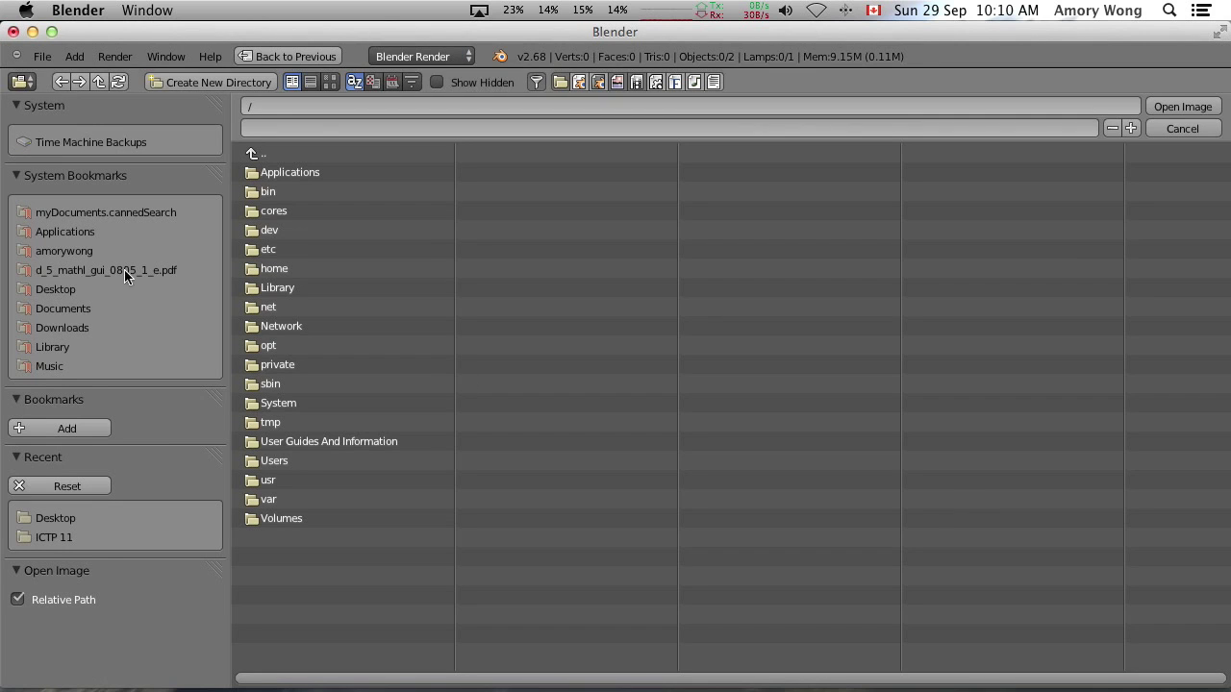
click(58, 289)
click(303, 404)
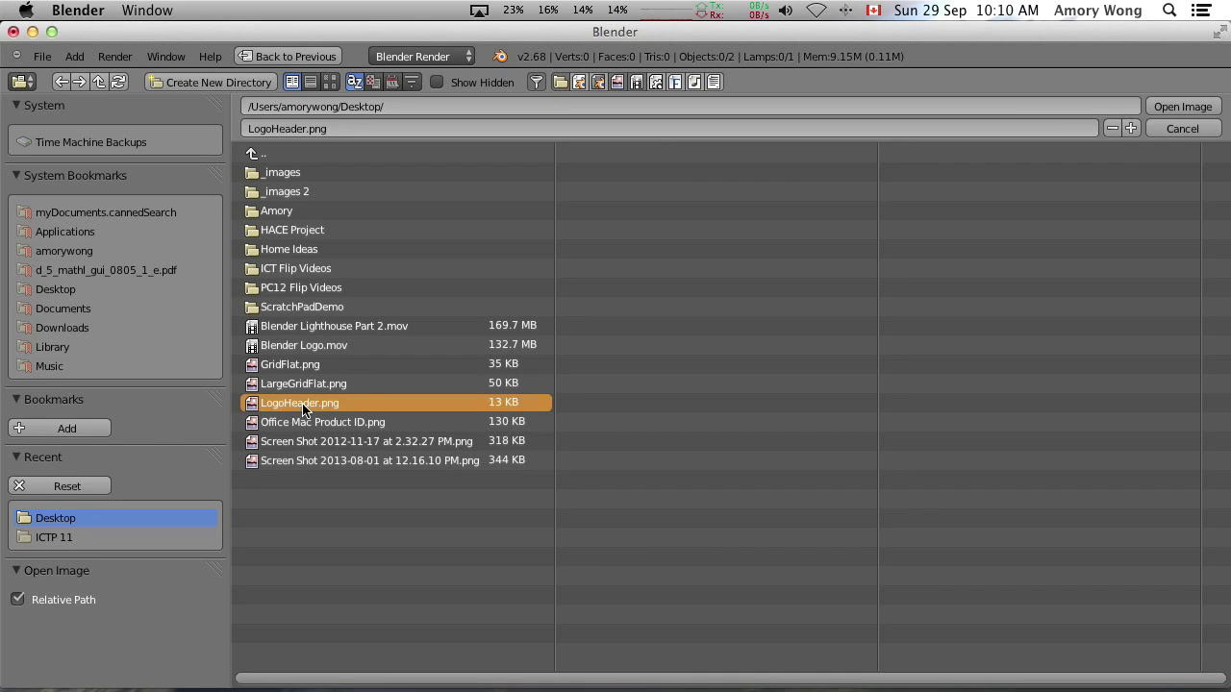
click(1193, 107)
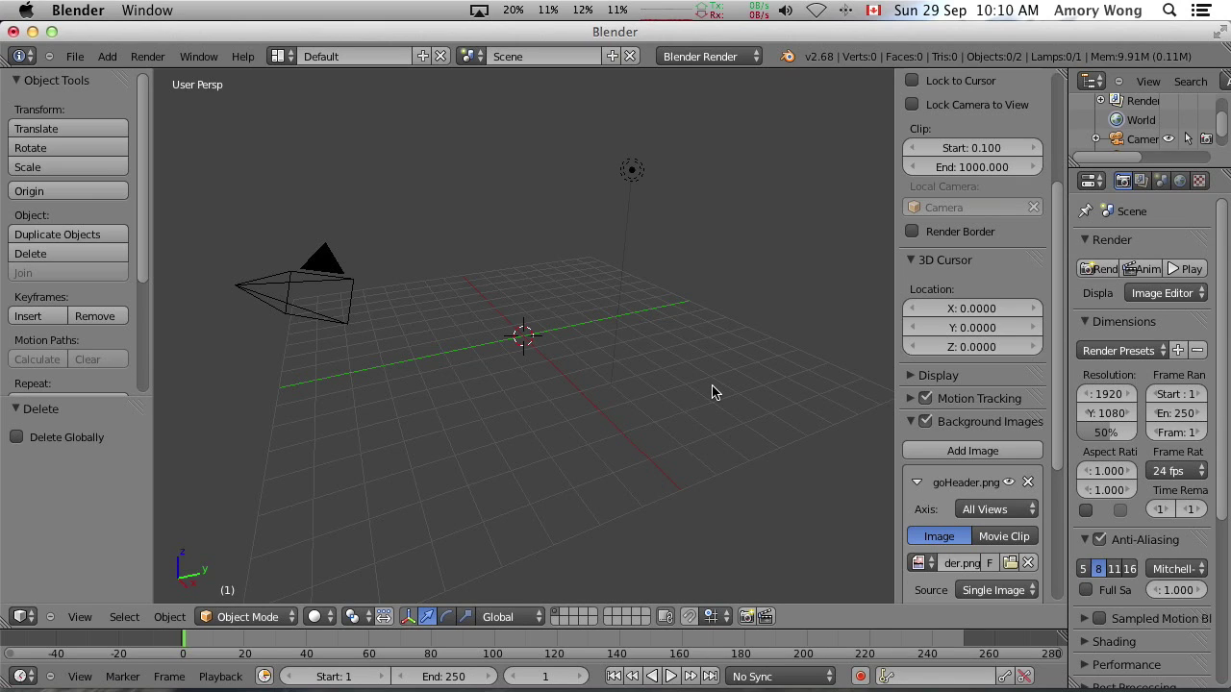
key(KP_5)
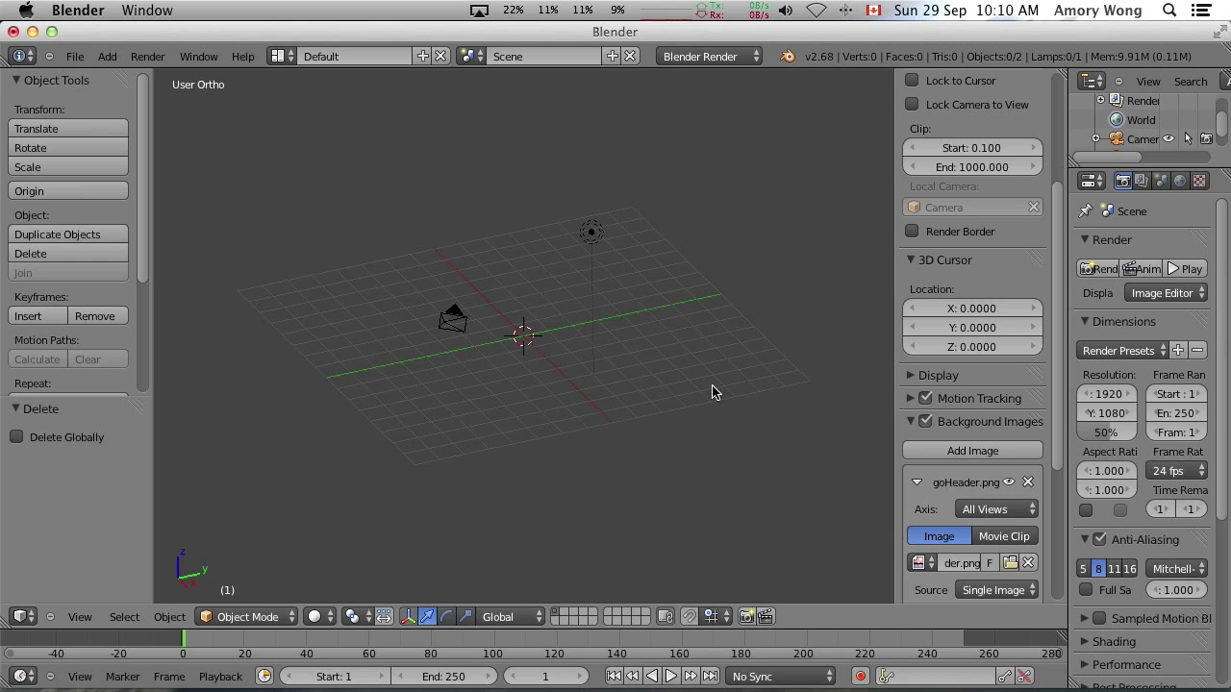
- Switch to top view, zoom in on the logo, and add a Plane mesh at the origin
key(KP_7)
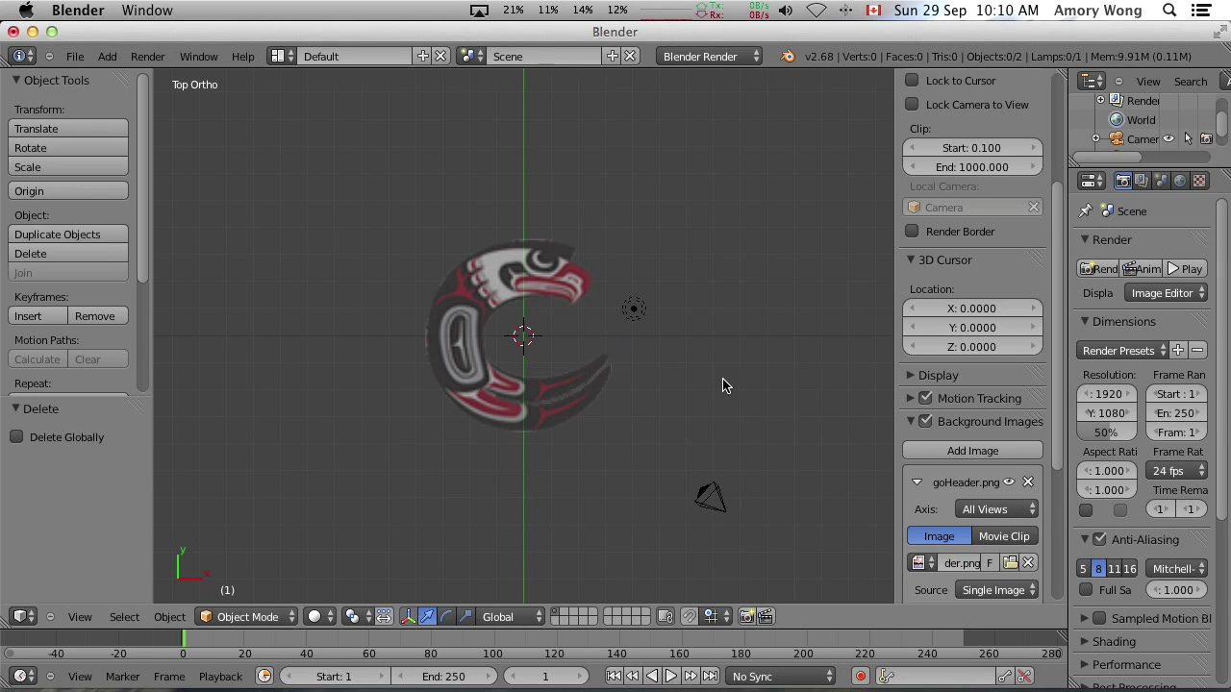
scroll(728, 385, up, 4)
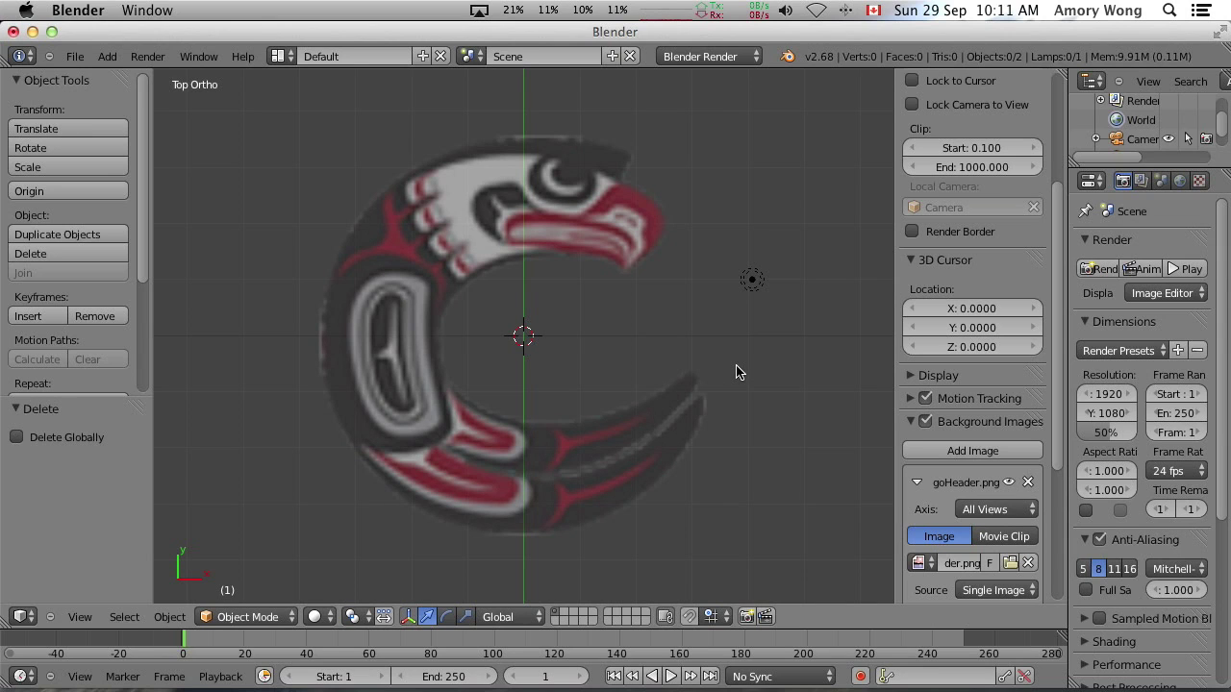
key(shift+a)
mouse_move(744, 372)
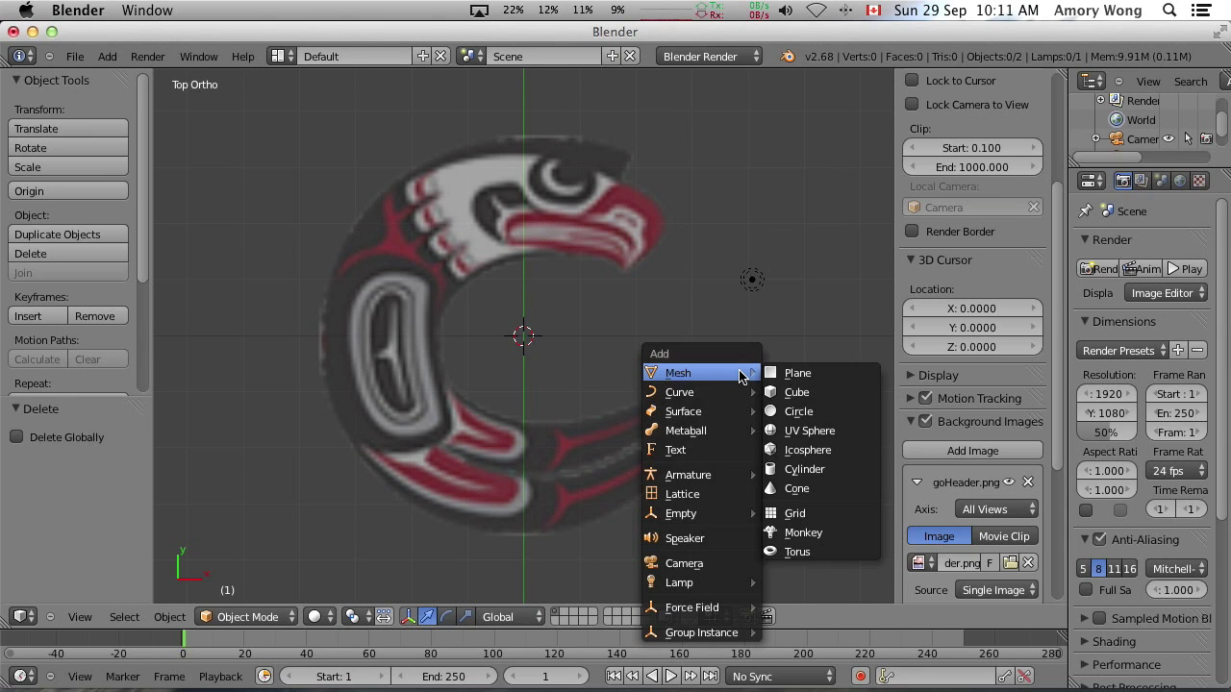
click(810, 374)
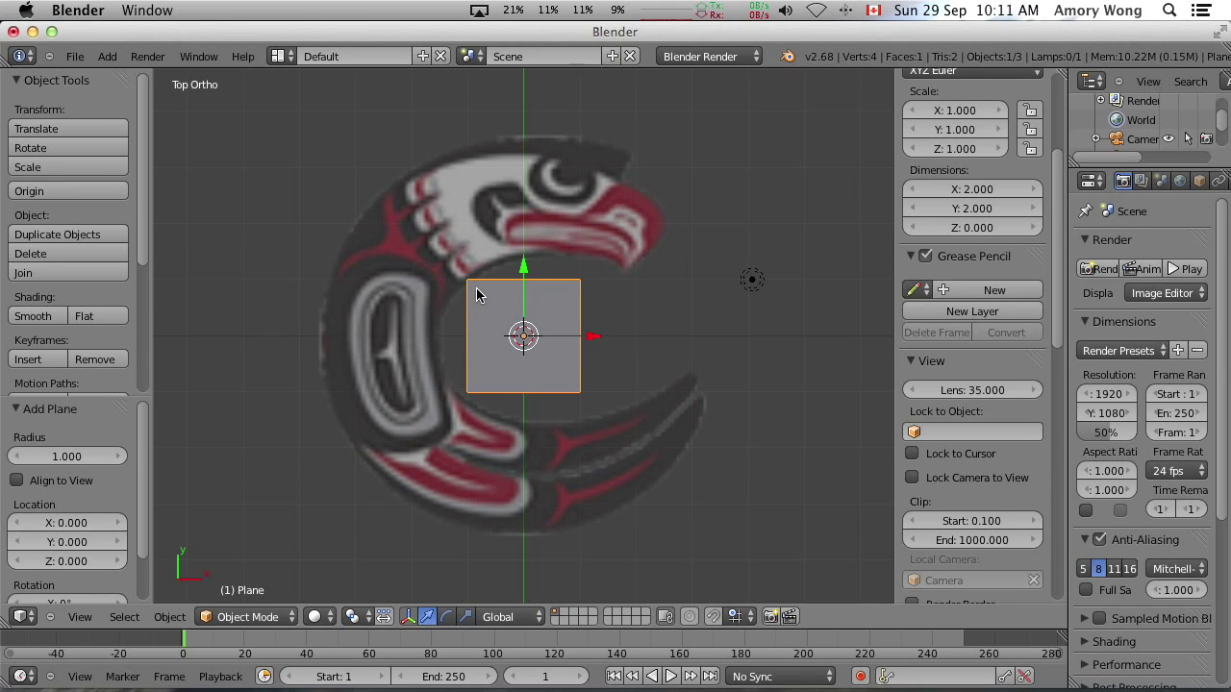
- In Edit Mode, delete the plane's top-left vertex and select its top-right vertex
key(Tab)
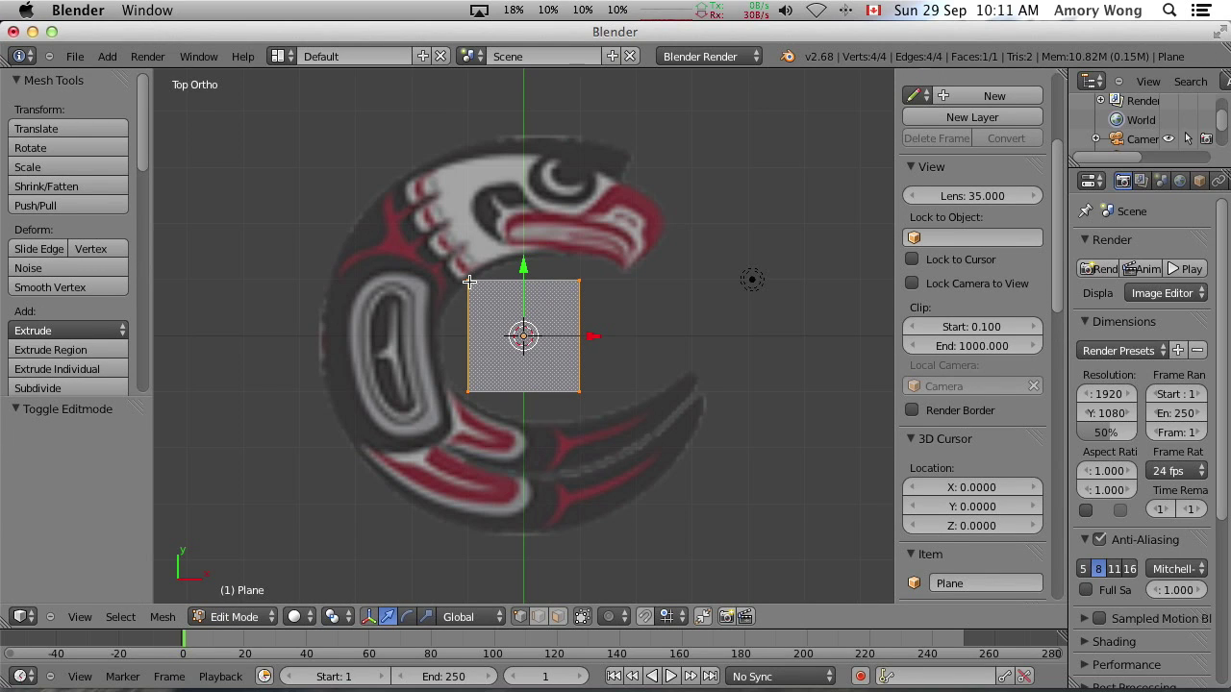
key(a)
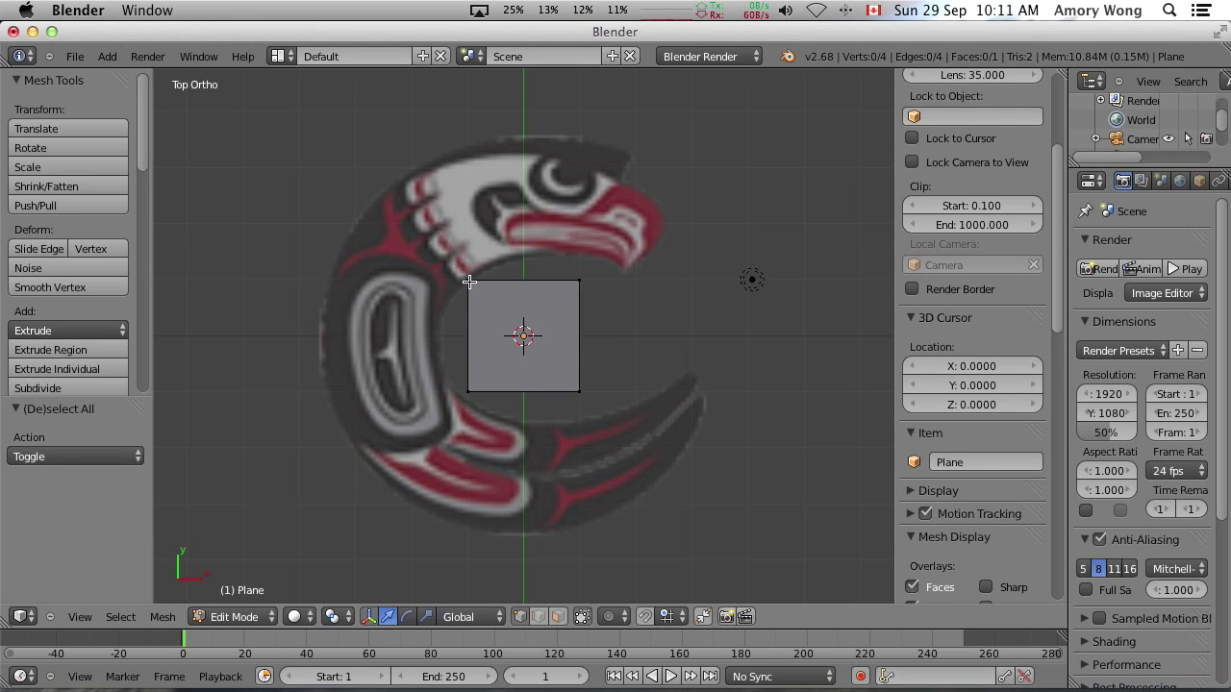
right_click(468, 280)
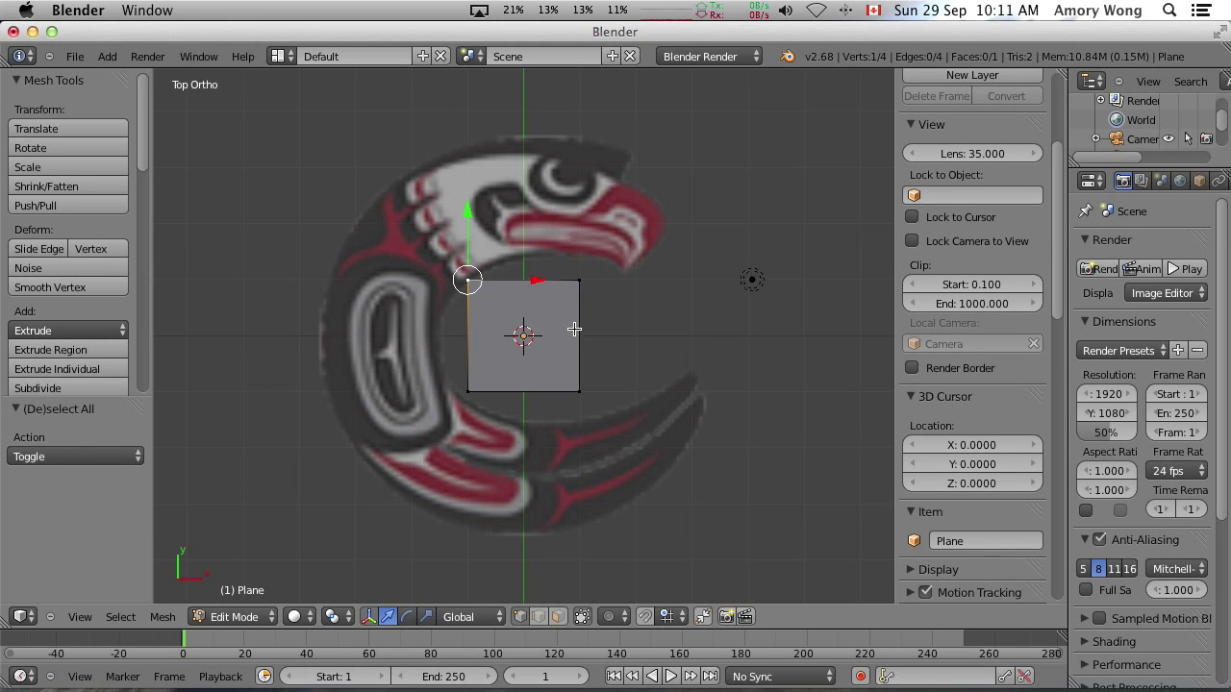
key(x)
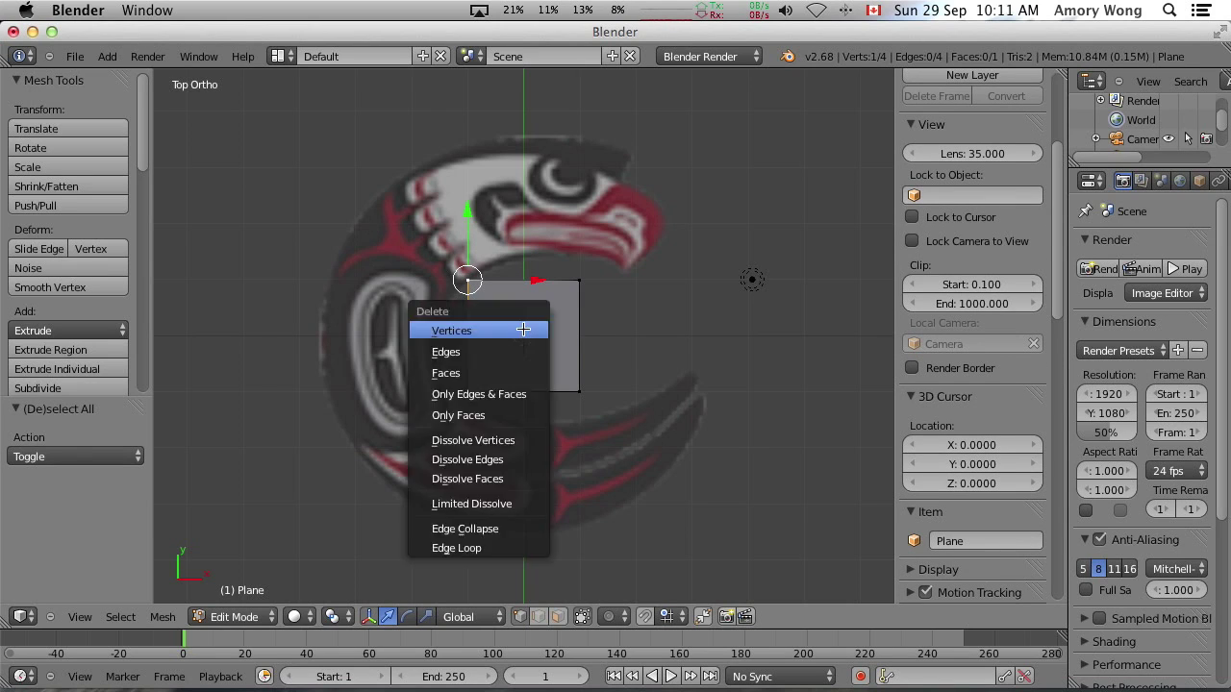
click(507, 337)
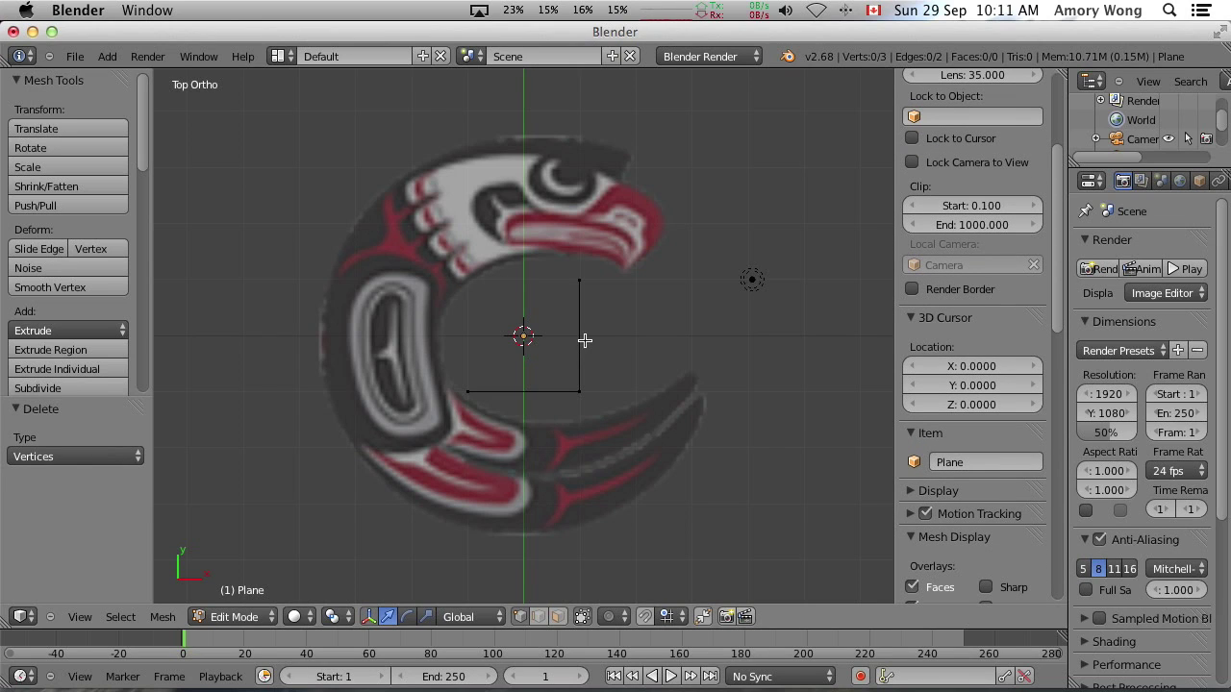
right_click(577, 281)
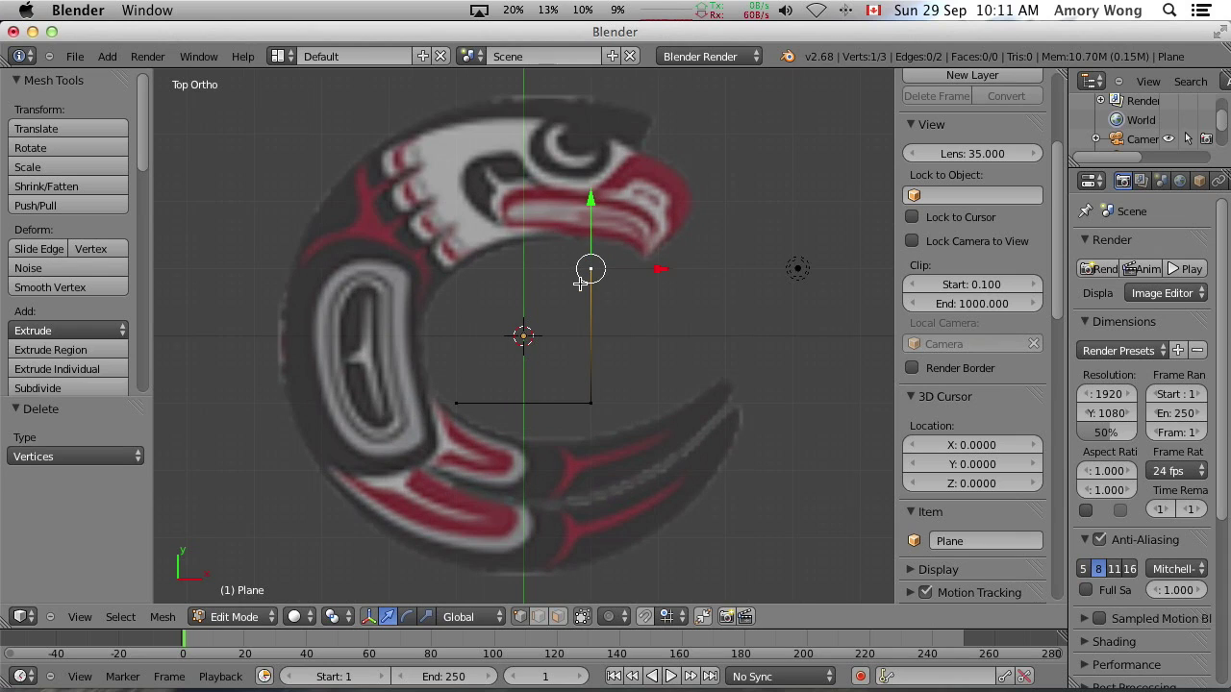
scroll(581, 284, up, 1)
scroll(580, 283, down, 1)
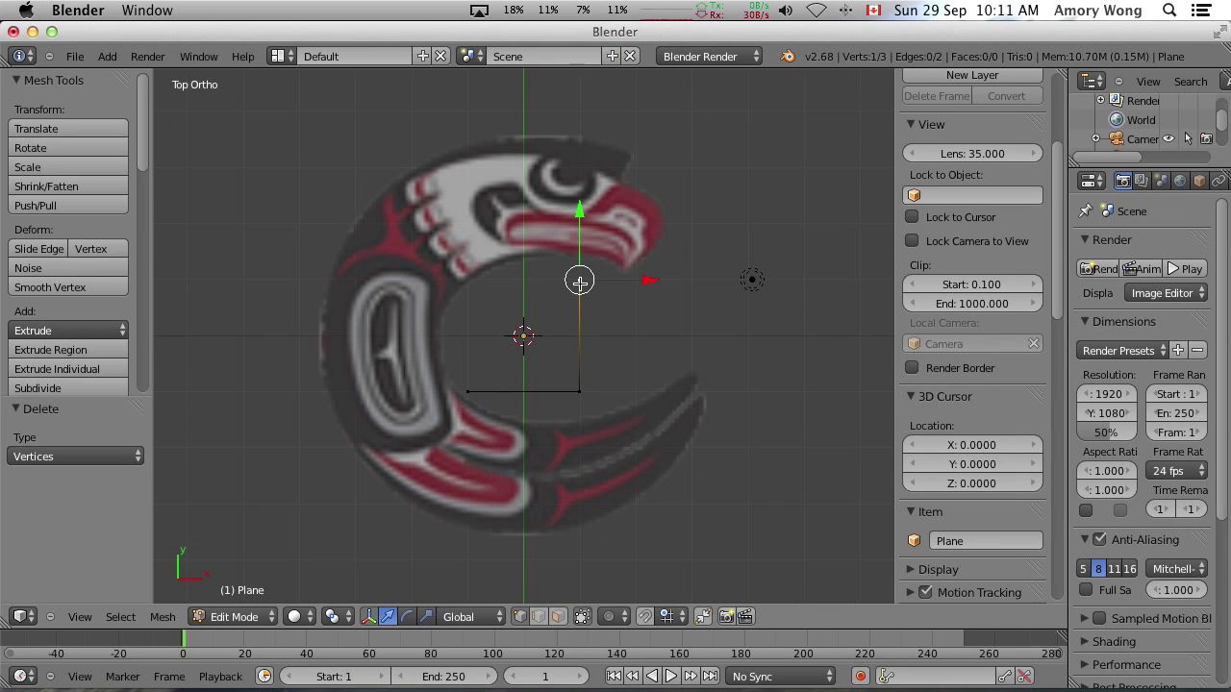
- Grab and move the three remaining vertices onto the C's lower tail tip
key(g)
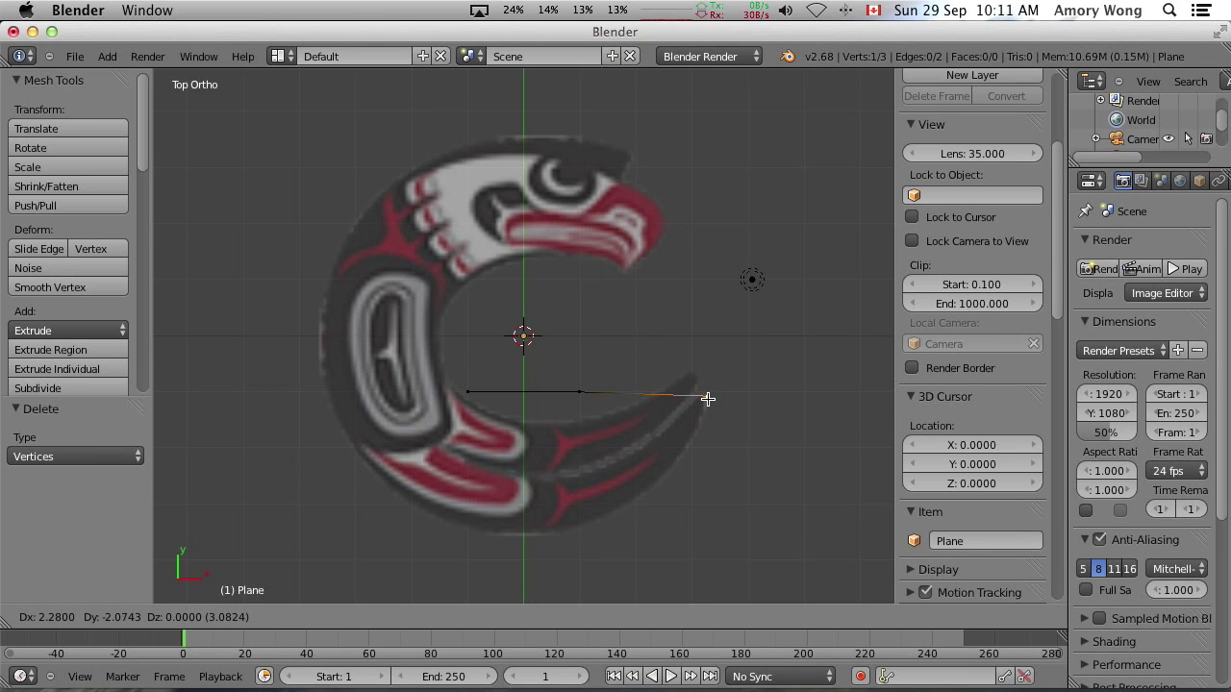
click(708, 398)
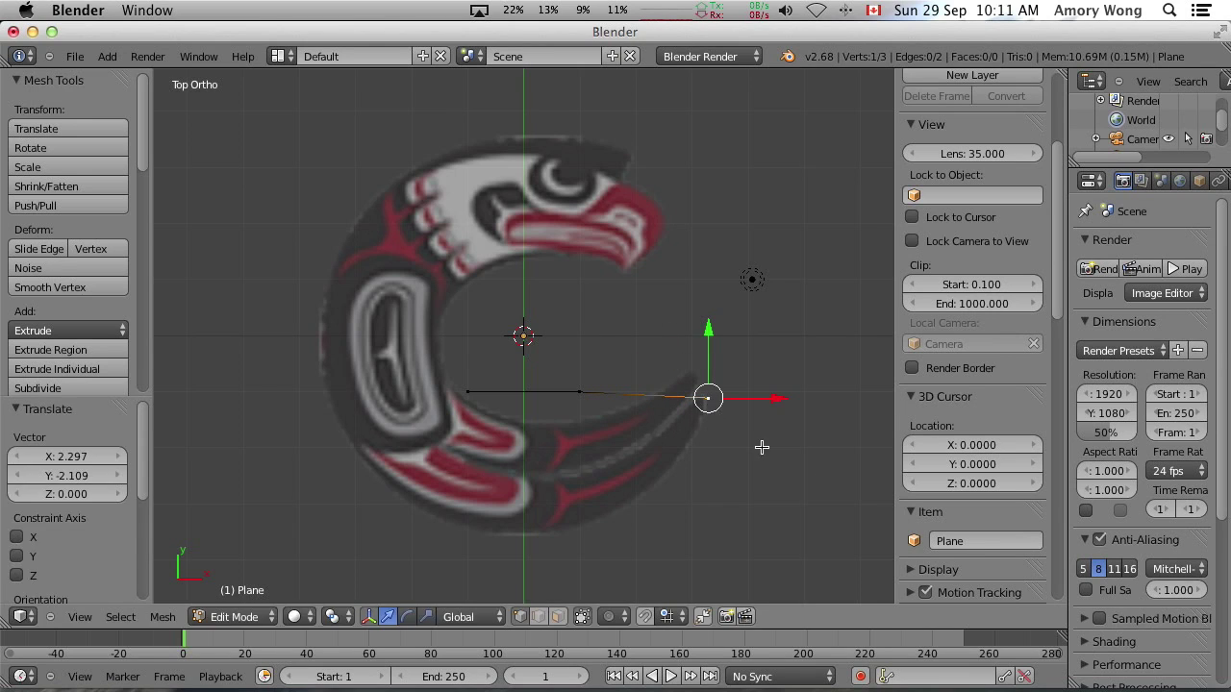
right_click(585, 396)
key(g)
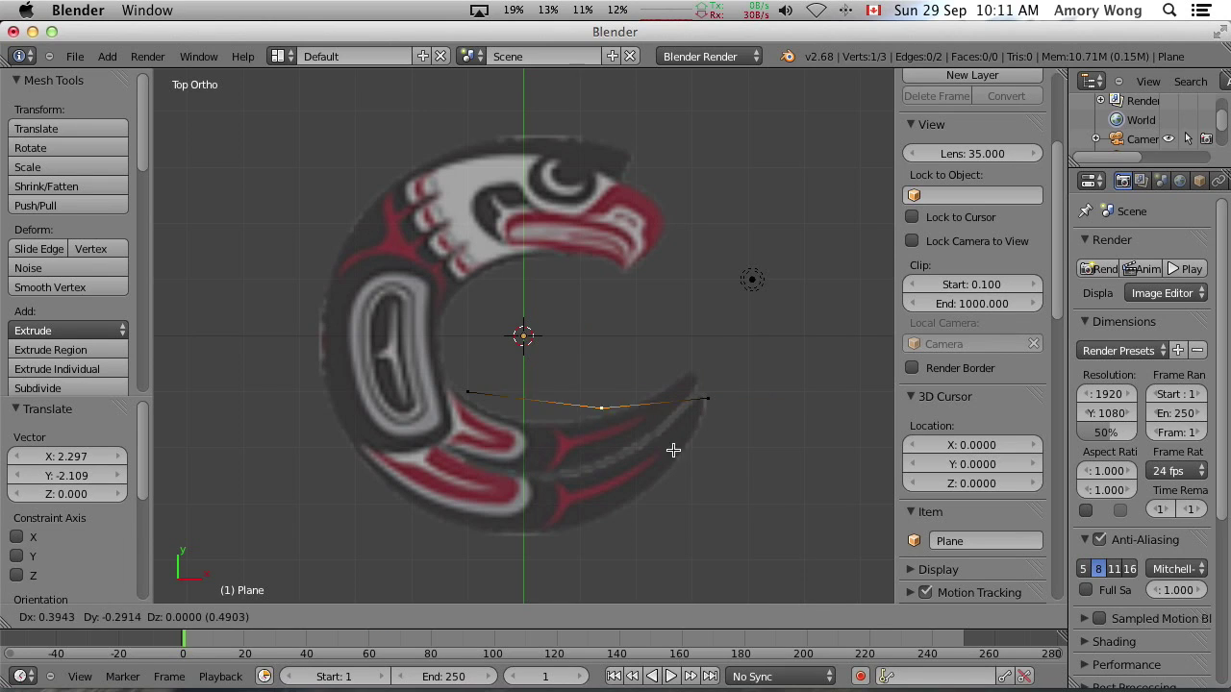
click(764, 482)
right_click(467, 394)
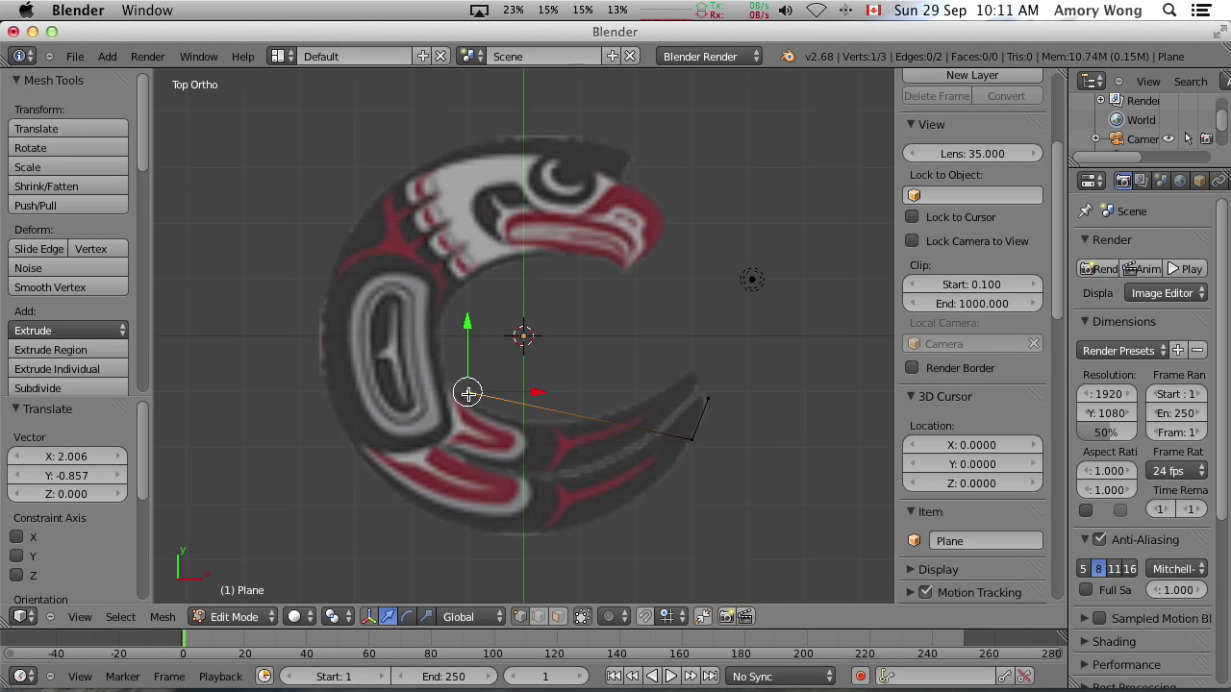
key(g)
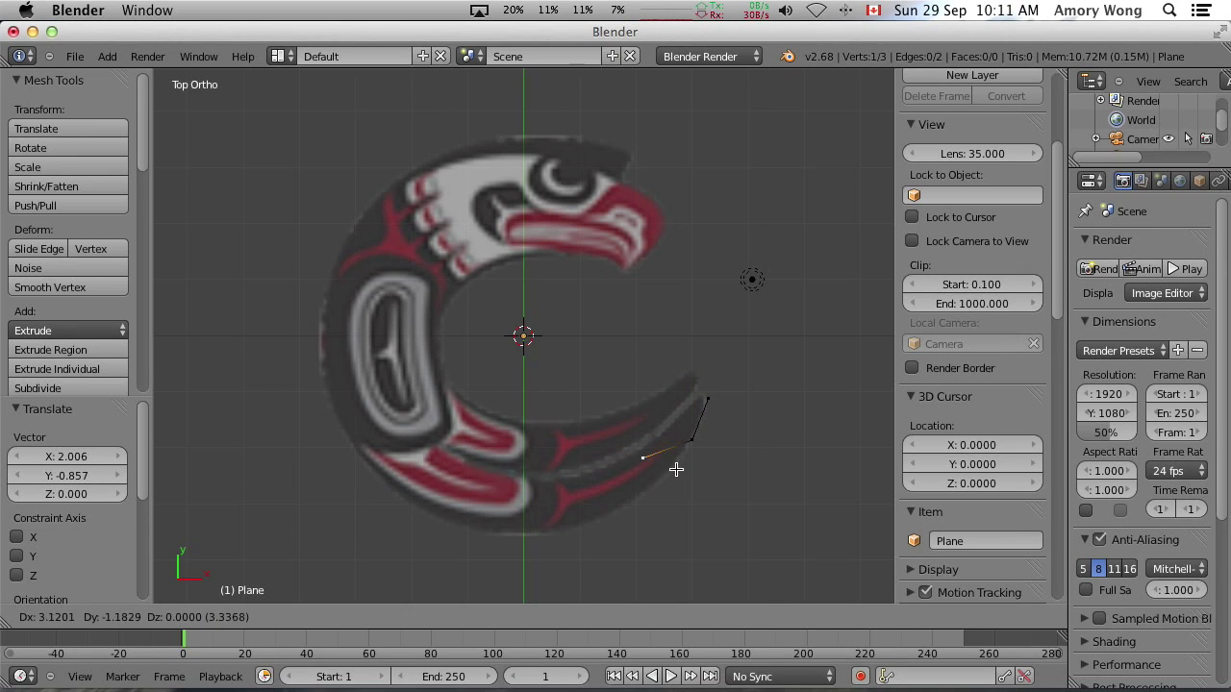
click(676, 468)
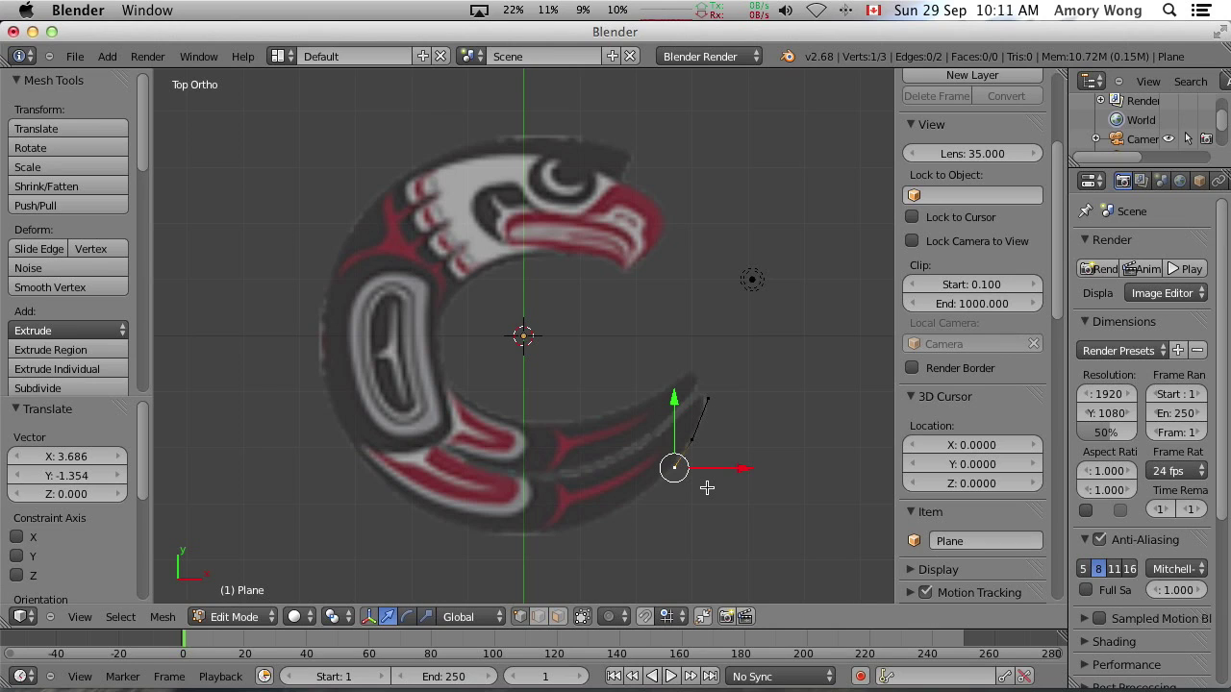
- Extrude vertices along the tail's lower edge and the bowl's bottom edge
key(e)
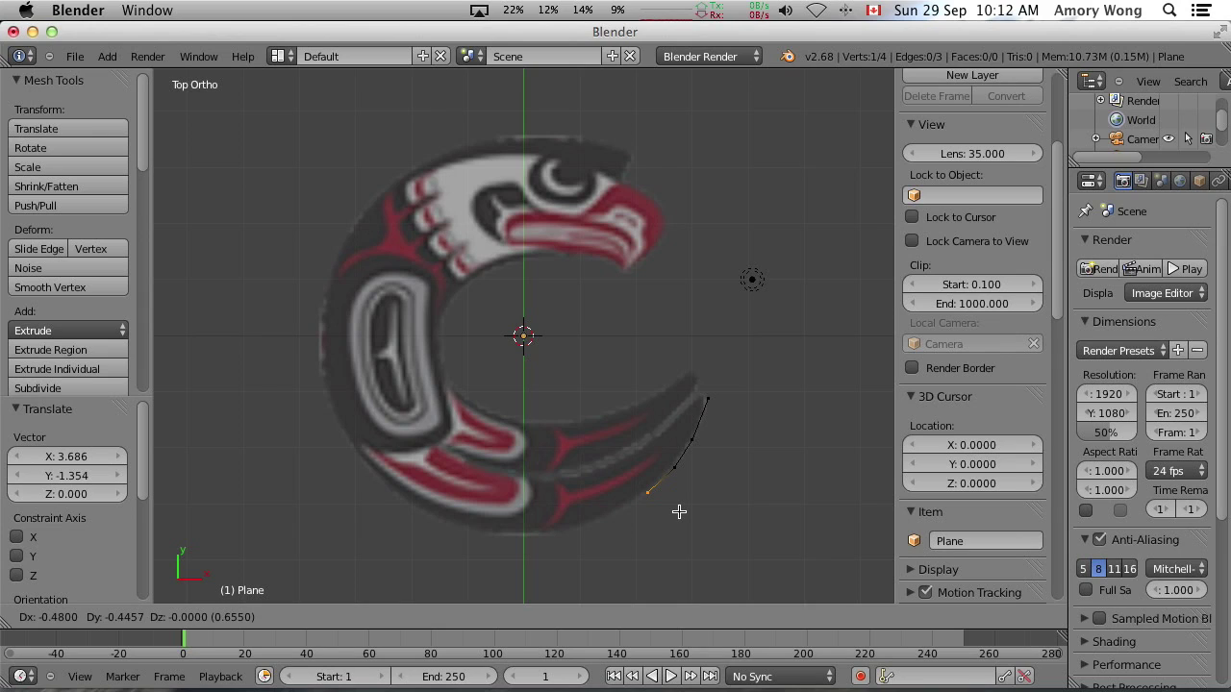
click(679, 511)
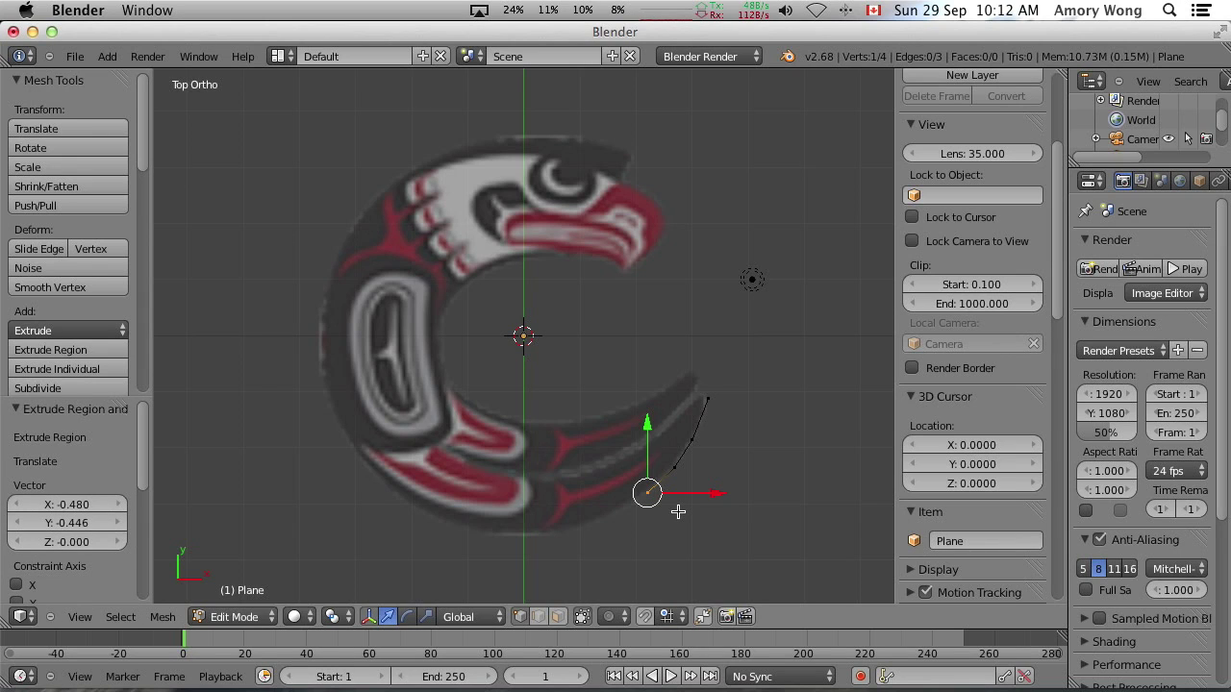
key(e)
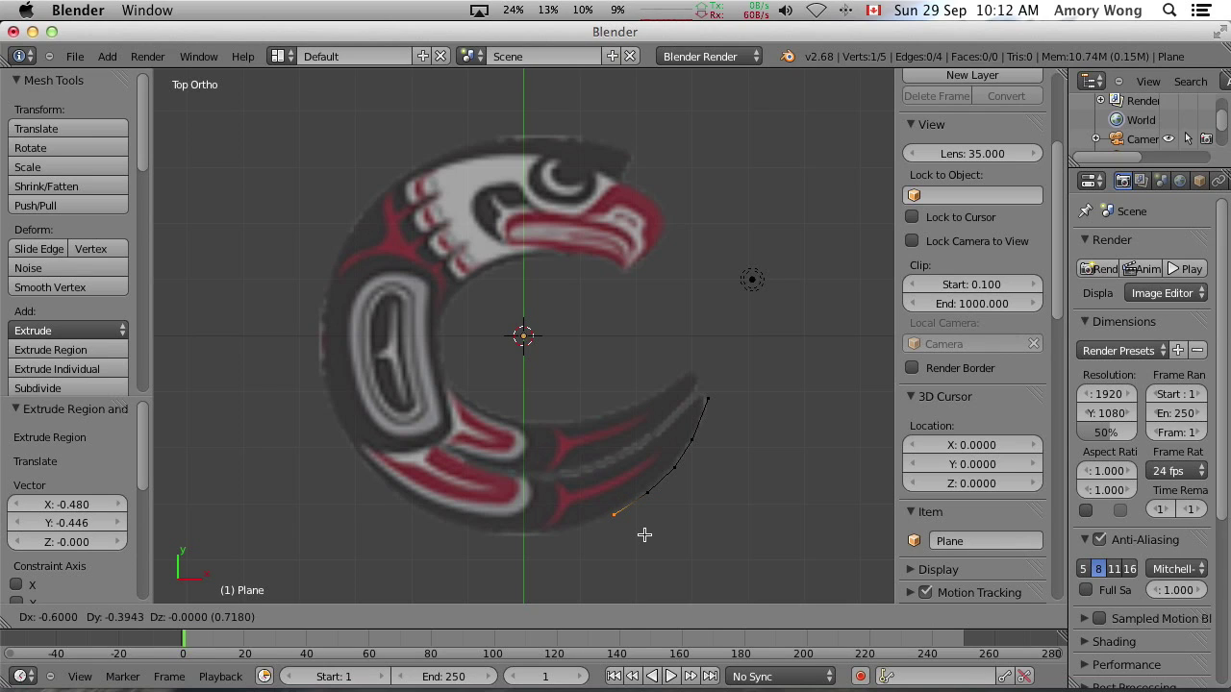
click(644, 536)
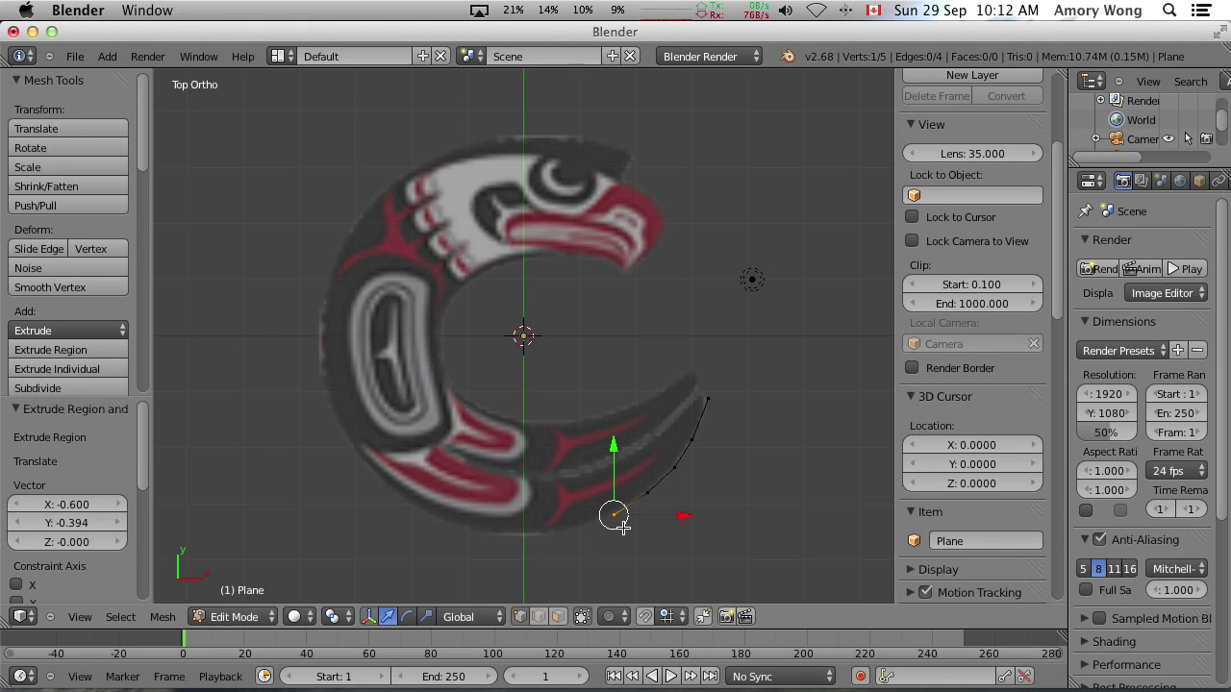
key(e)
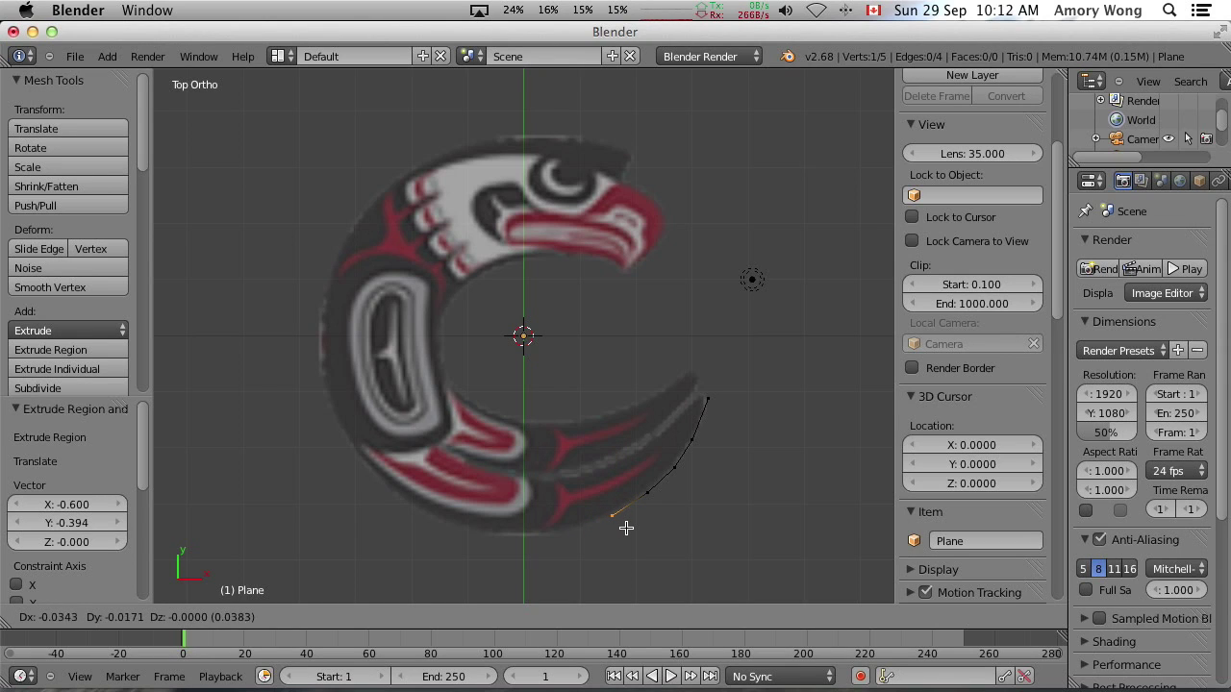
click(626, 526)
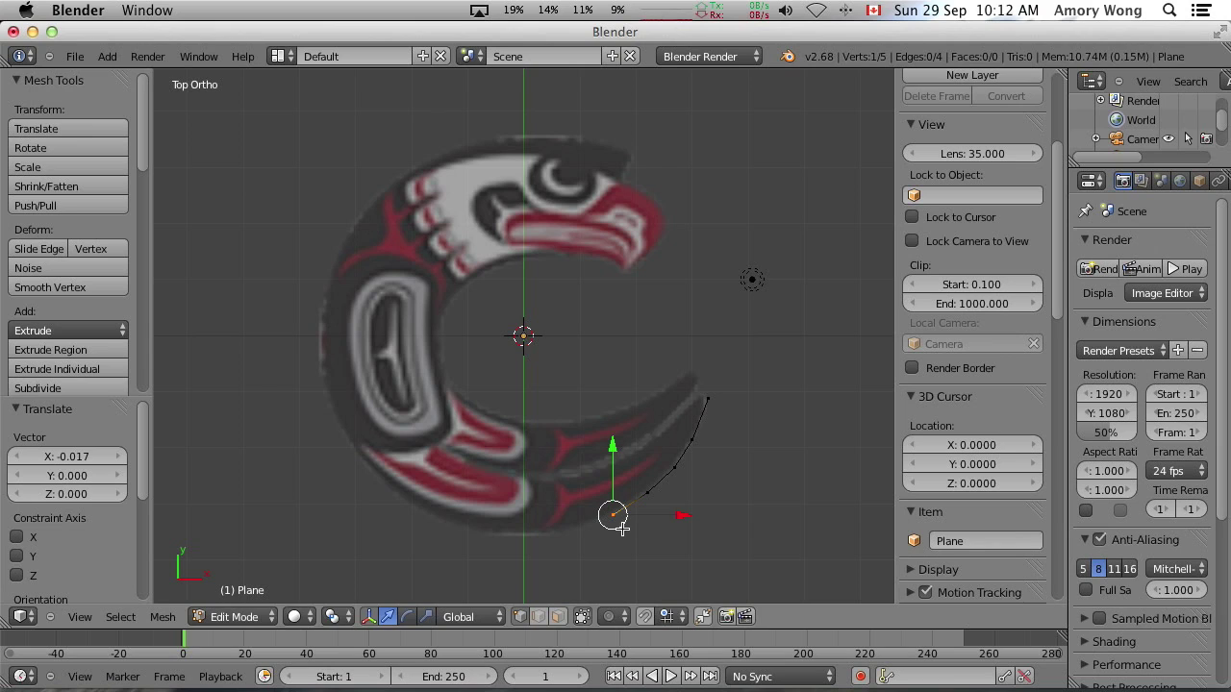
key(e)
click(587, 541)
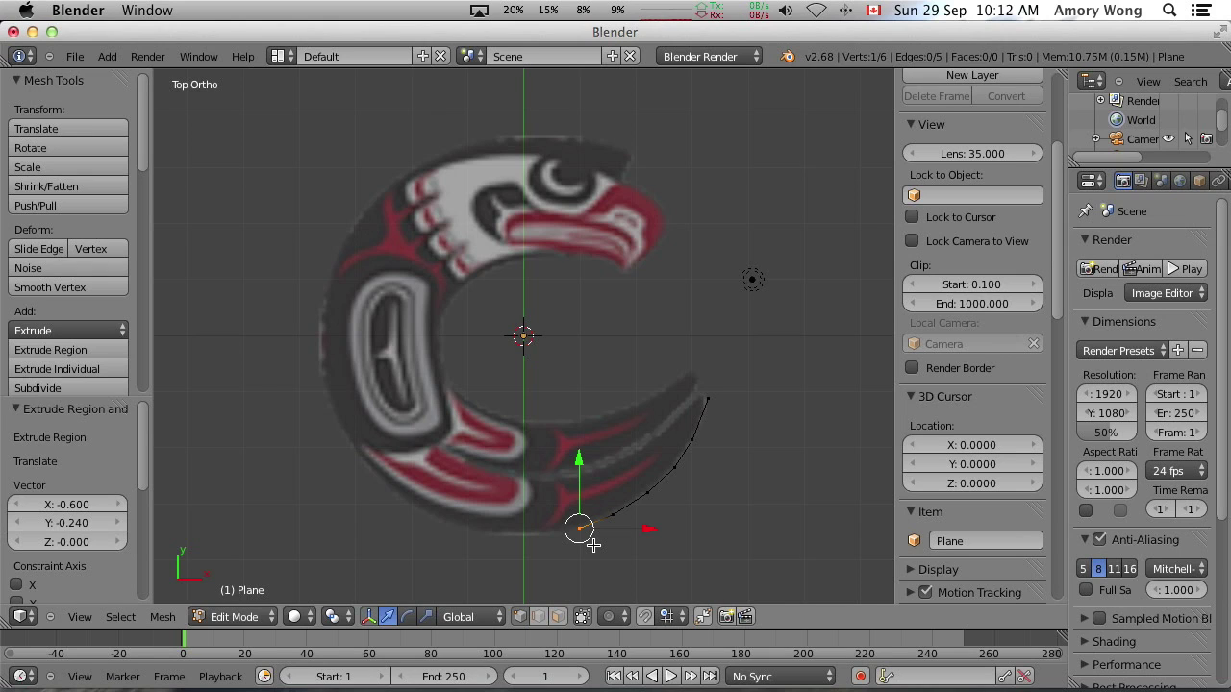
key(e)
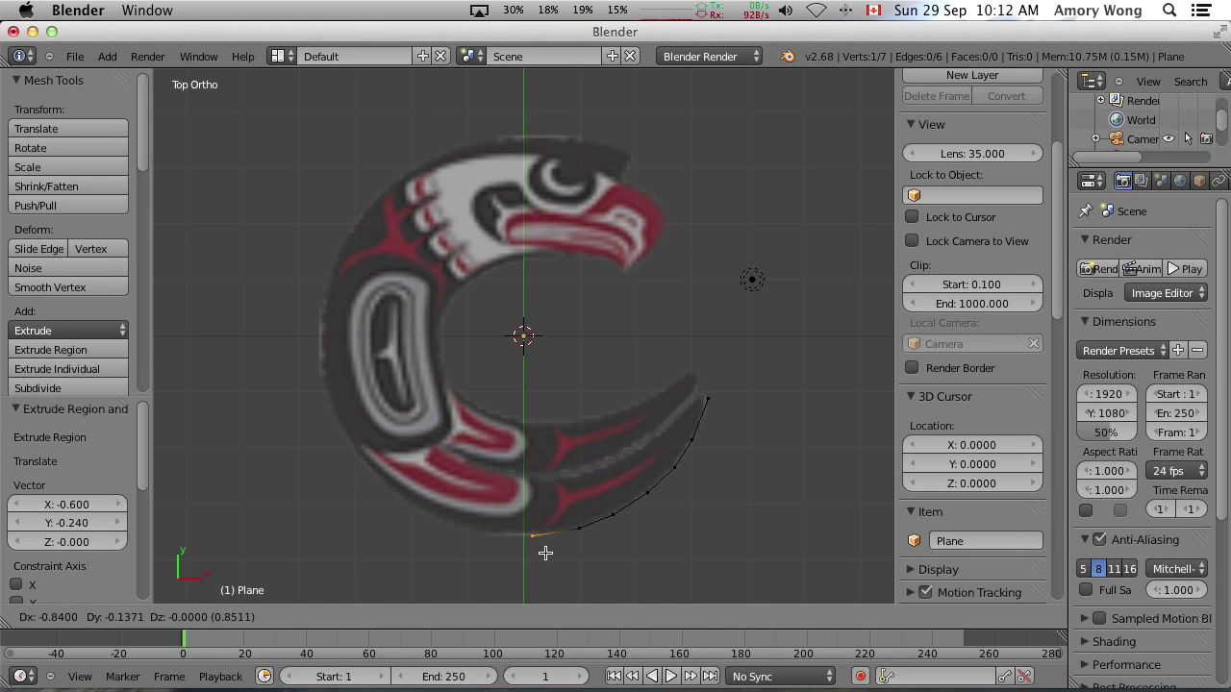
click(540, 544)
key(e)
click(504, 545)
key(e)
click(463, 541)
- Extrude vertices up the C's left edge and around the upper-left rim
key(e)
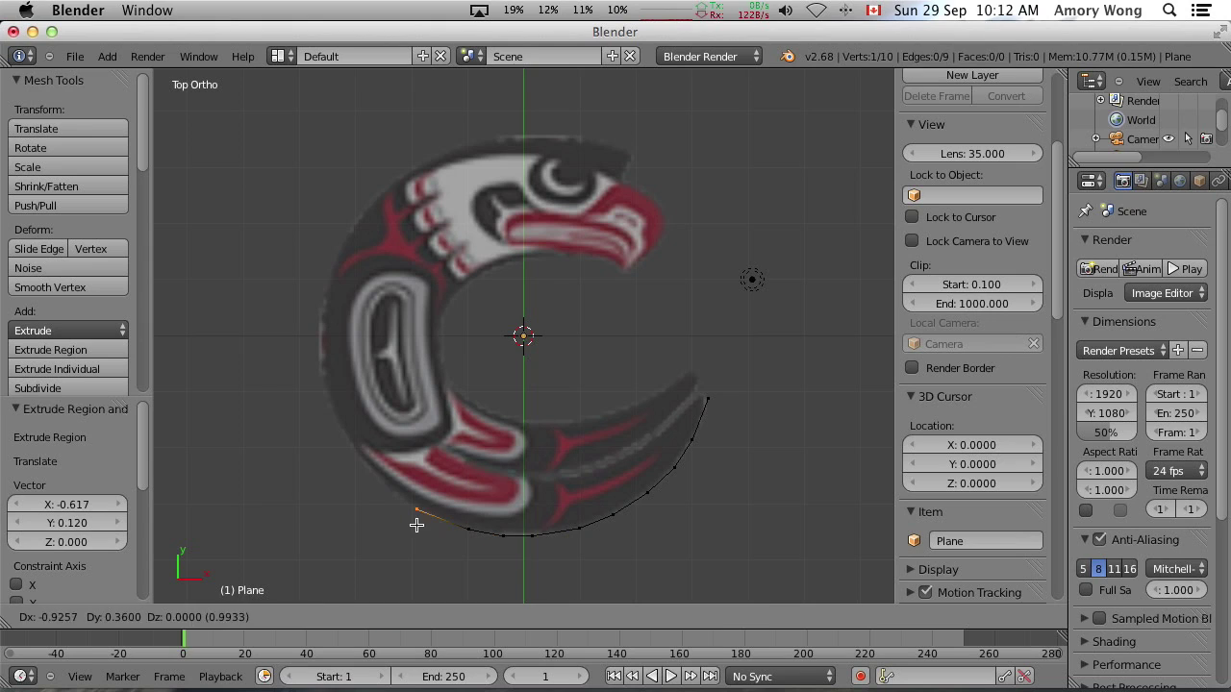
click(414, 519)
key(e)
click(383, 483)
key(e)
click(356, 450)
key(e)
click(334, 416)
key(e)
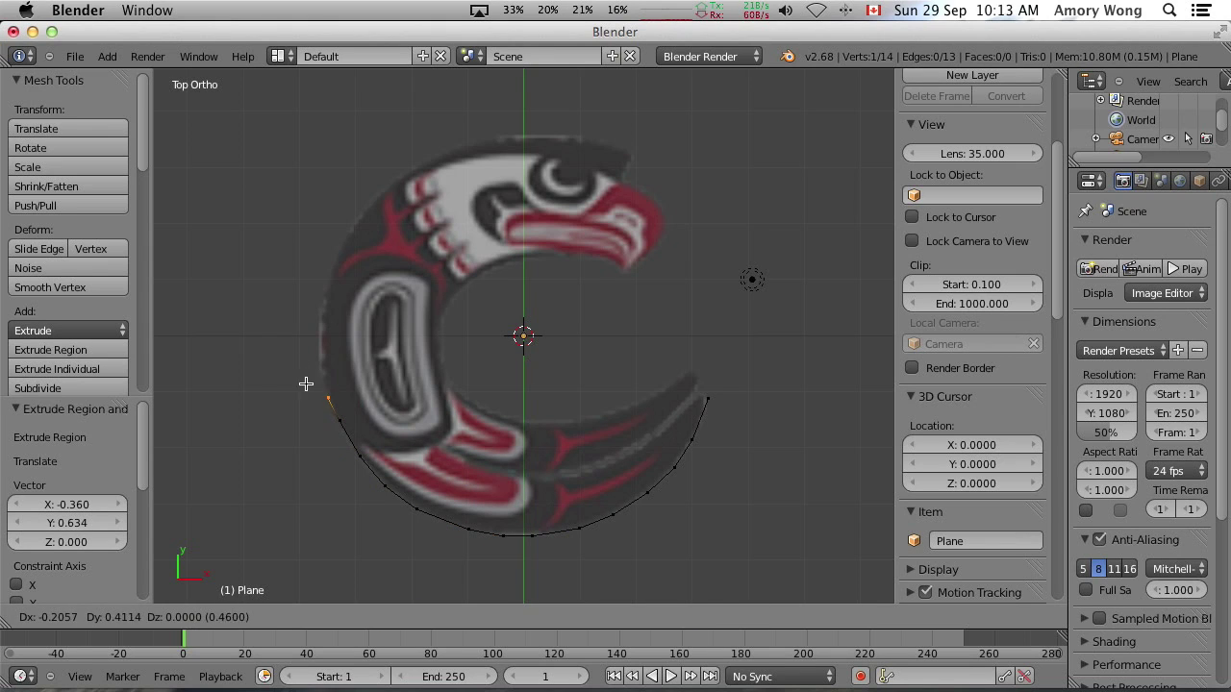
click(326, 383)
key(e)
click(321, 336)
key(e)
click(326, 291)
key(e)
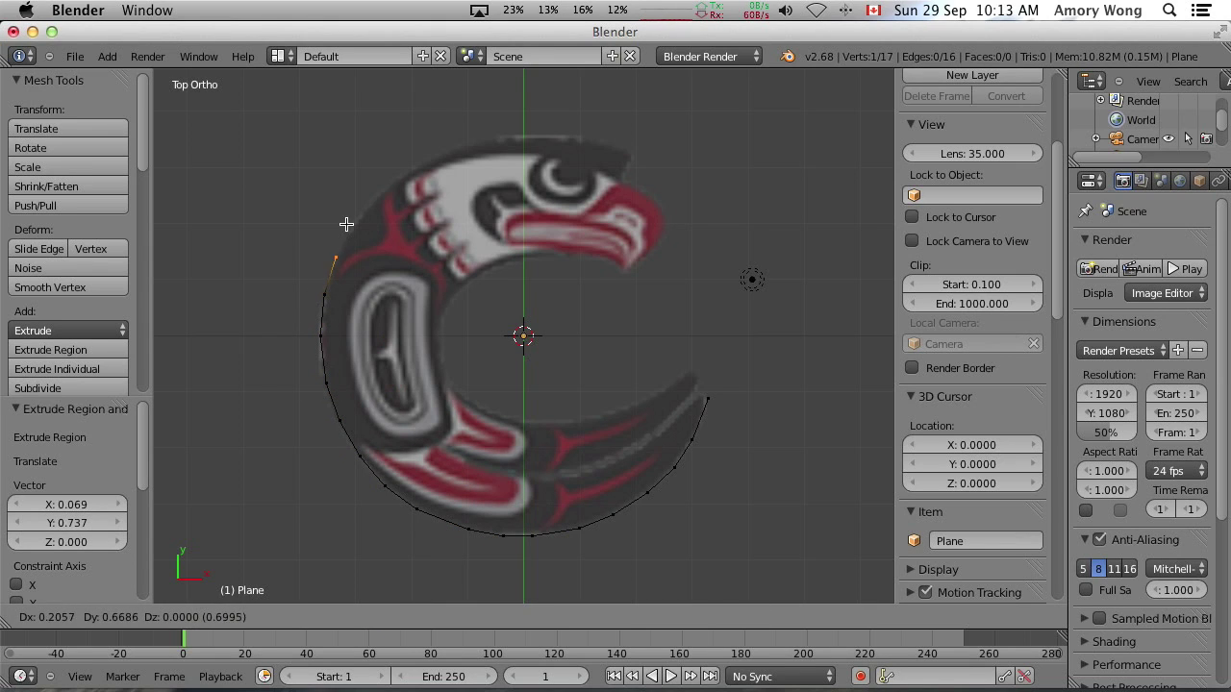
click(337, 258)
key(e)
click(354, 224)
key(e)
click(380, 192)
key(e)
click(412, 169)
- Continue the chain along the C's top edge, over the bird's head and down the beak
key(e)
click(475, 147)
key(e)
click(511, 138)
key(e)
click(546, 132)
key(e)
click(583, 132)
click(610, 133)
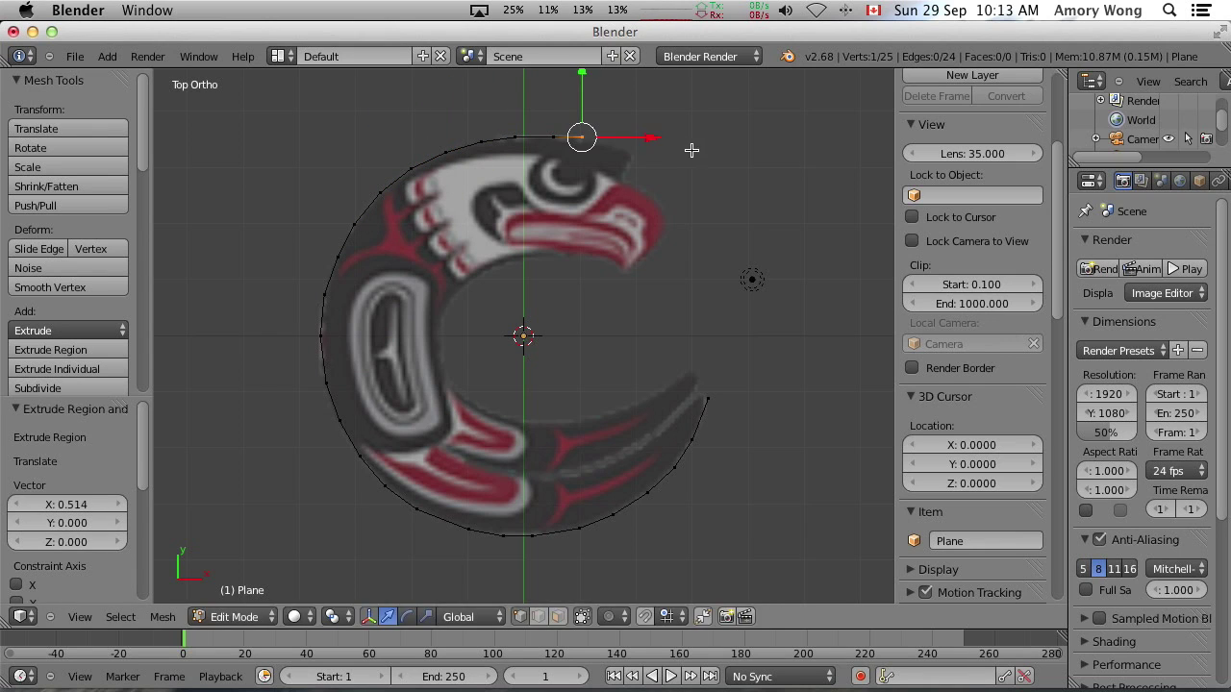
key(e)
click(720, 160)
key(e)
click(737, 184)
key(e)
click(745, 203)
key(e)
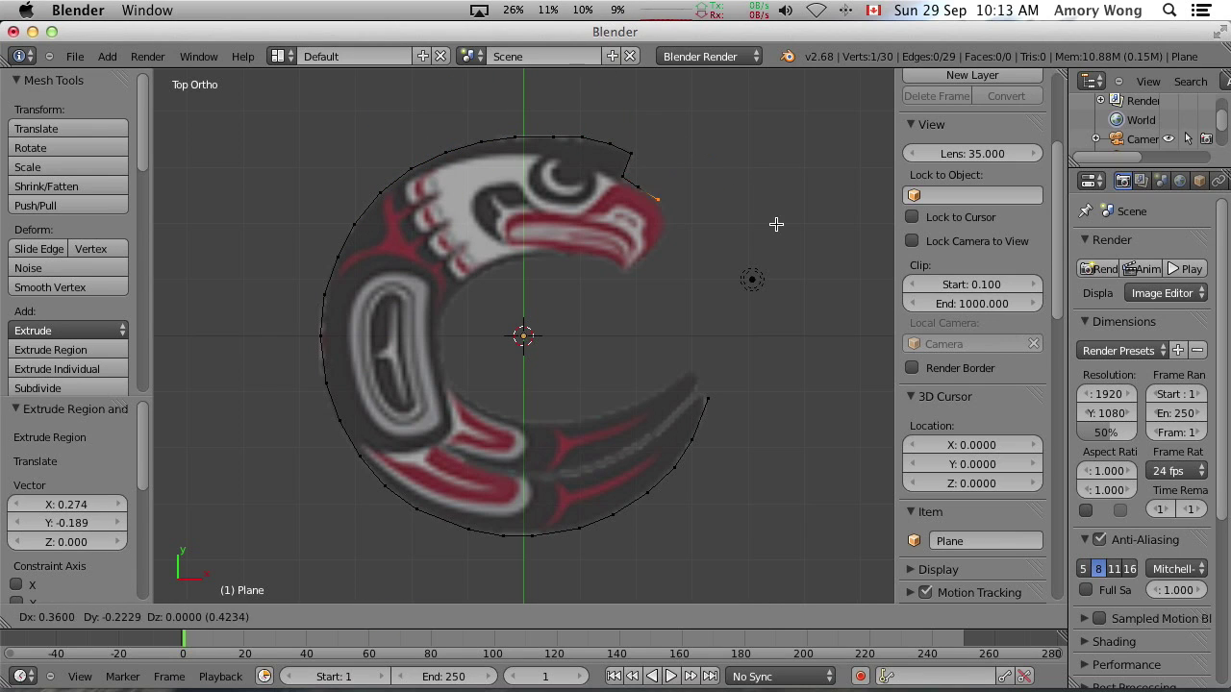
click(778, 227)
key(e)
click(782, 241)
key(e)
click(783, 252)
key(e)
click(783, 260)
key(e)
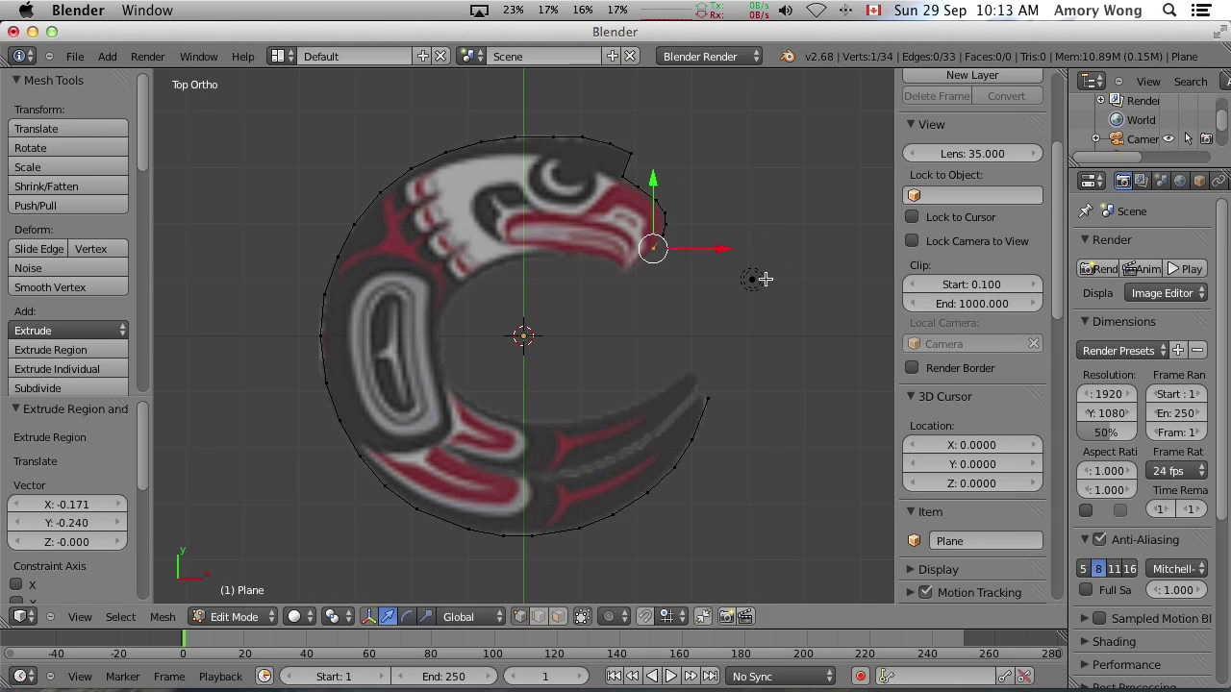
- Trace the bird's right edge and the inner rim under the head into the inner curve
key(e)
click(758, 282)
key(e)
click(743, 297)
key(e)
click(727, 293)
key(e)
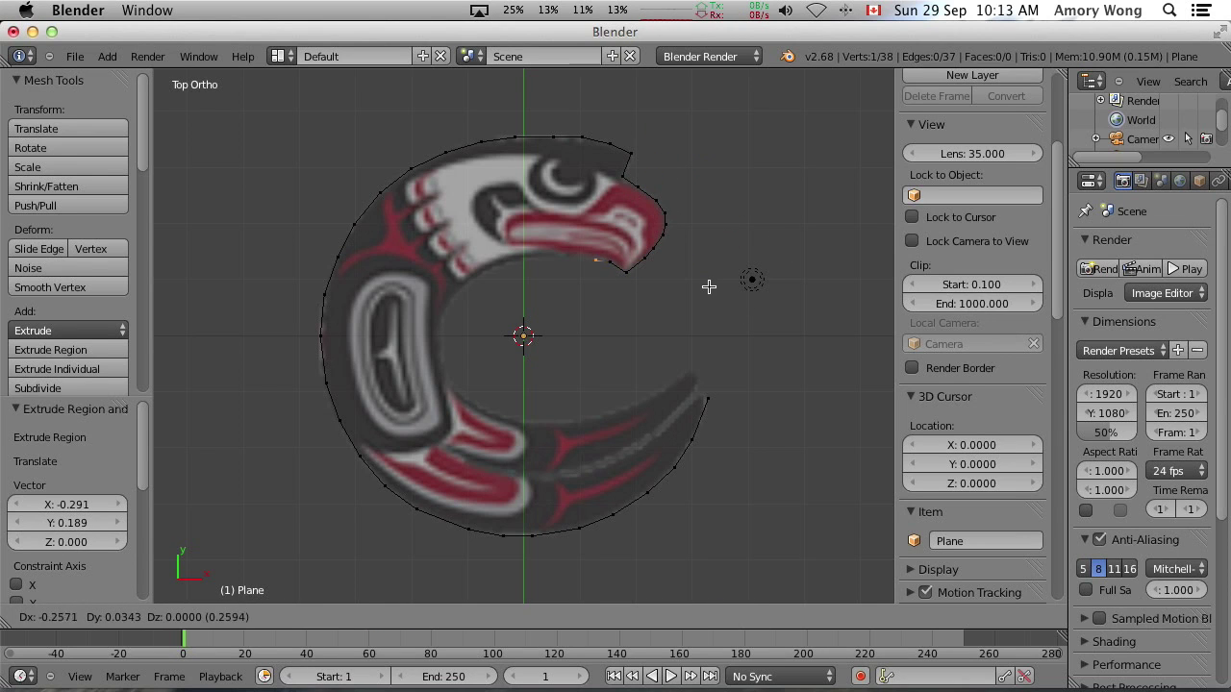
click(694, 285)
key(e)
click(668, 283)
key(e)
click(635, 286)
key(e)
click(589, 301)
key(e)
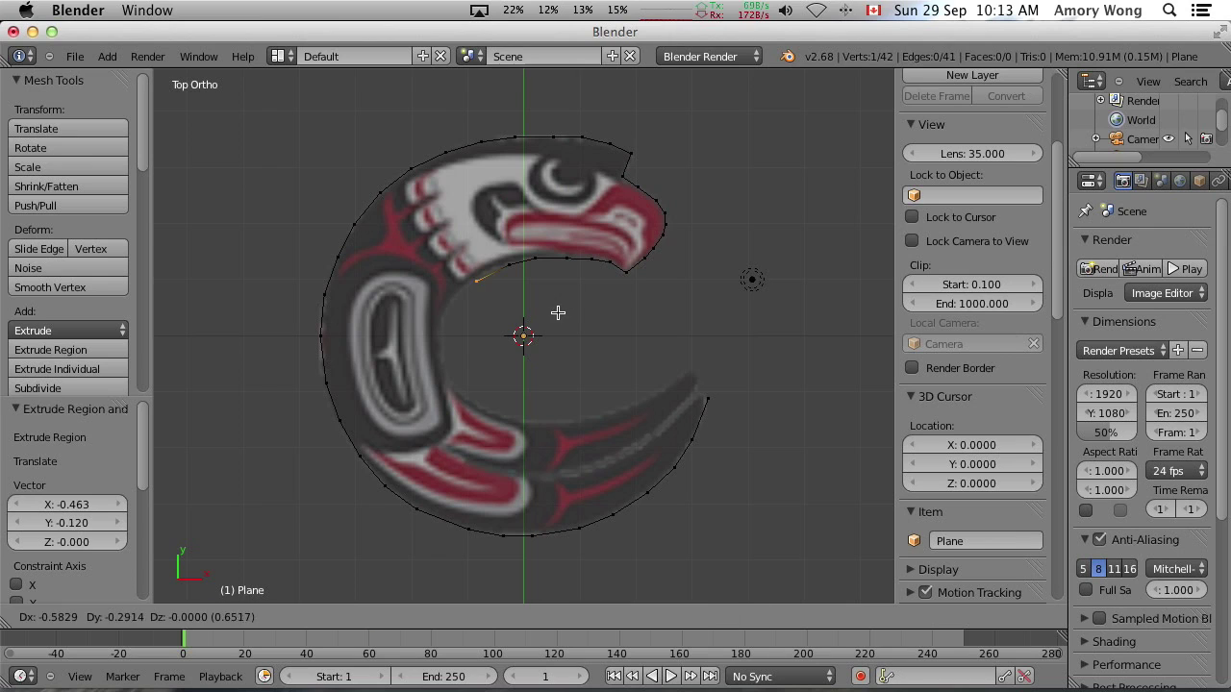
click(553, 316)
key(e)
click(531, 331)
- Finish the chain down the inner curve and lower inner rim, ending at the bottom tip
key(e)
click(517, 335)
key(e)
click(507, 414)
key(e)
click(512, 438)
key(e)
click(528, 457)
key(e)
click(545, 468)
key(e)
click(562, 473)
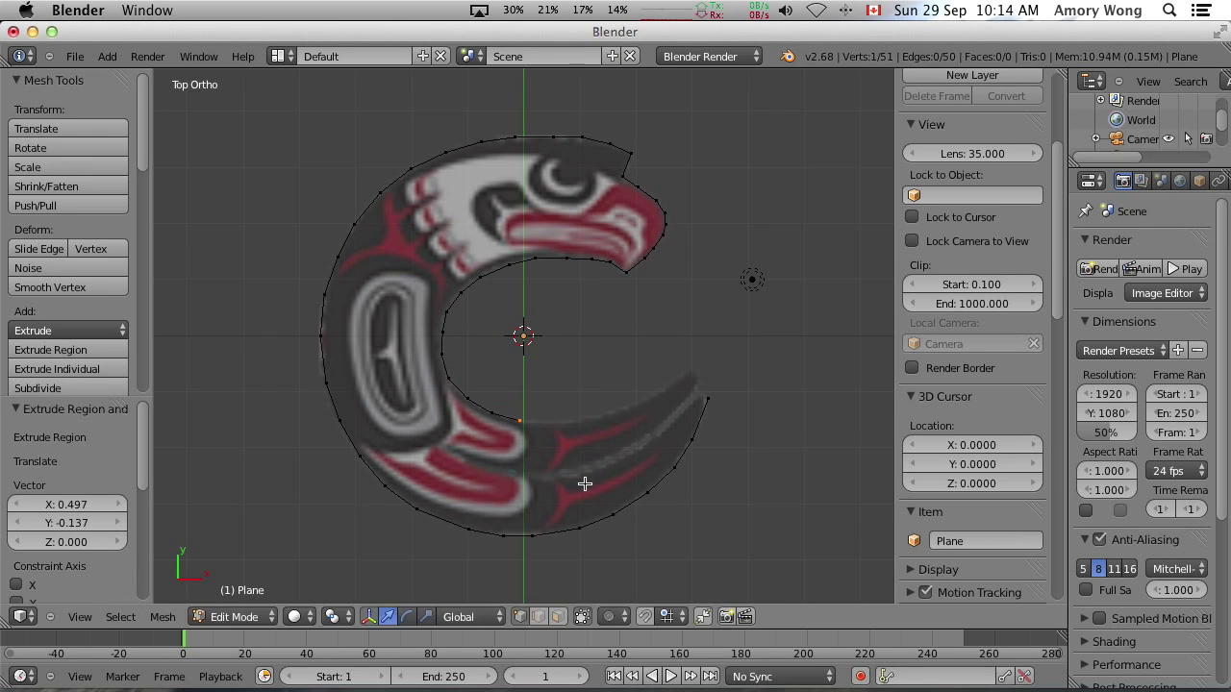
key(e)
click(617, 485)
key(e)
click(652, 469)
key(e)
click(683, 464)
key(e)
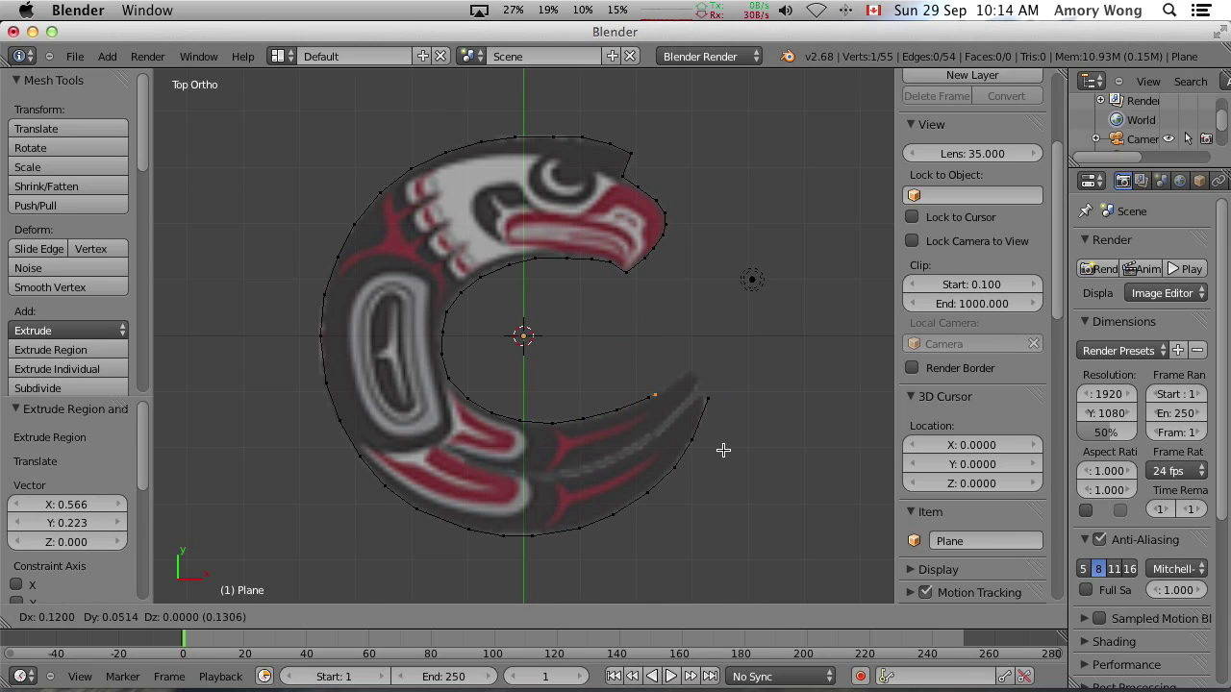
click(744, 432)
key(e)
click(763, 432)
key(e)
click(769, 424)
key(e)
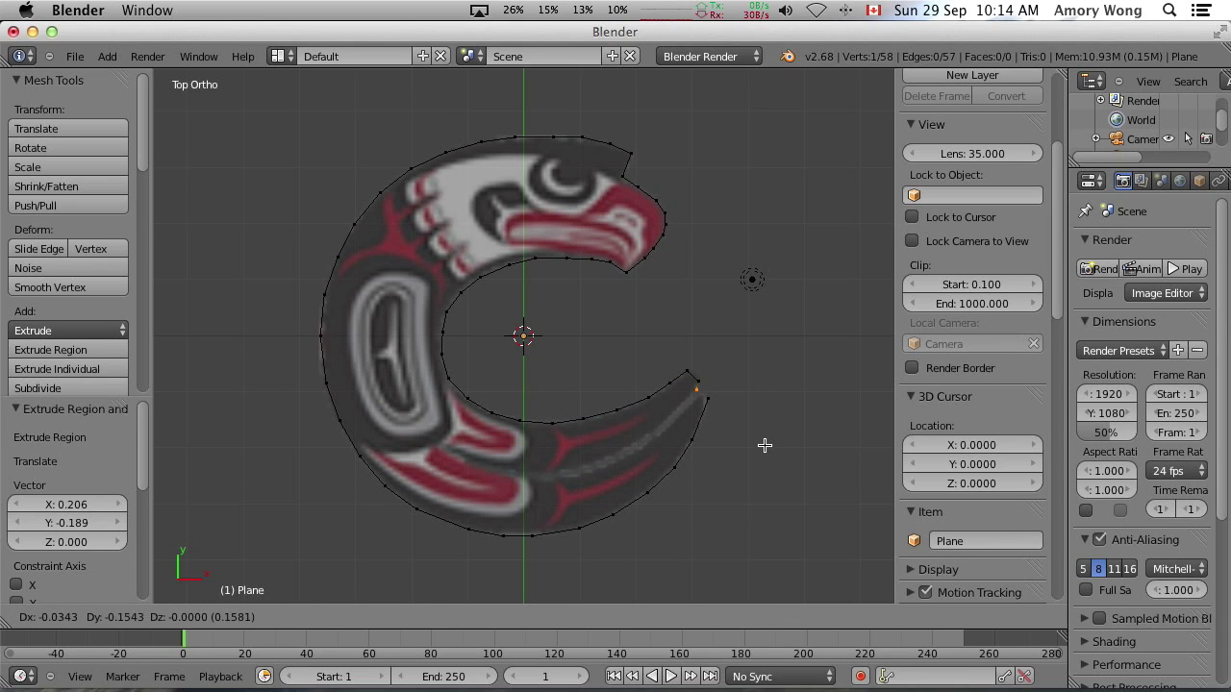
click(765, 445)
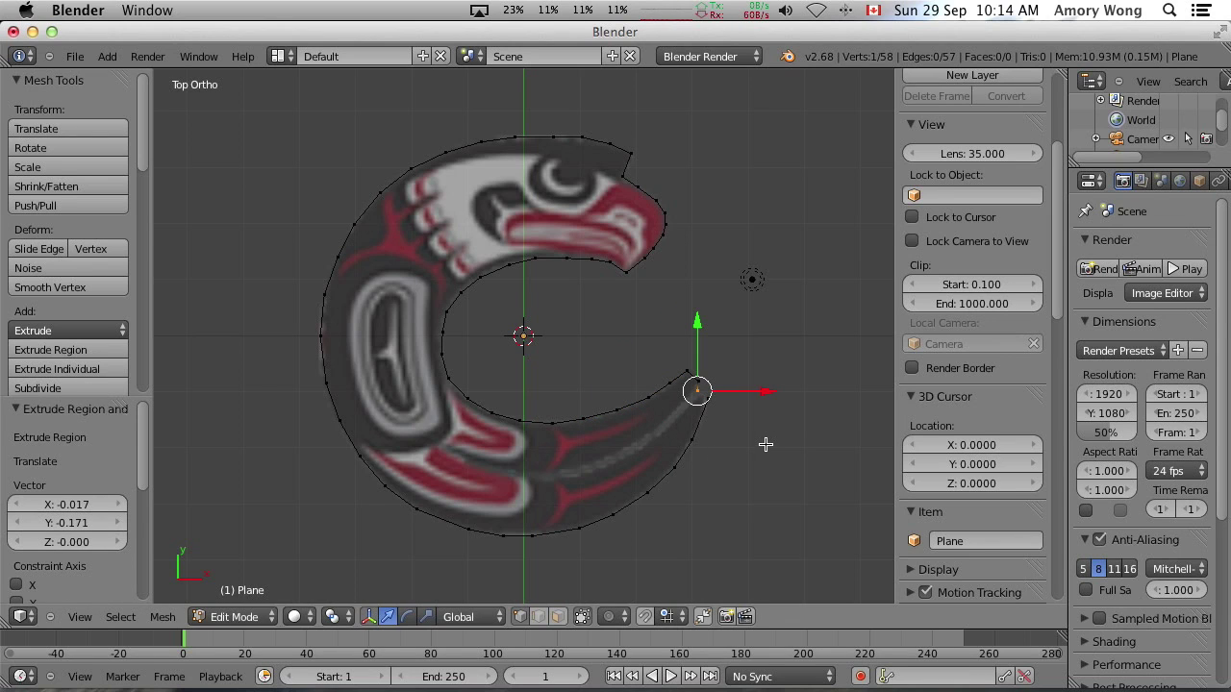
- Join the chain's two end vertices with an edge to close the loop, then select all vertices
shift+right_click(708, 400)
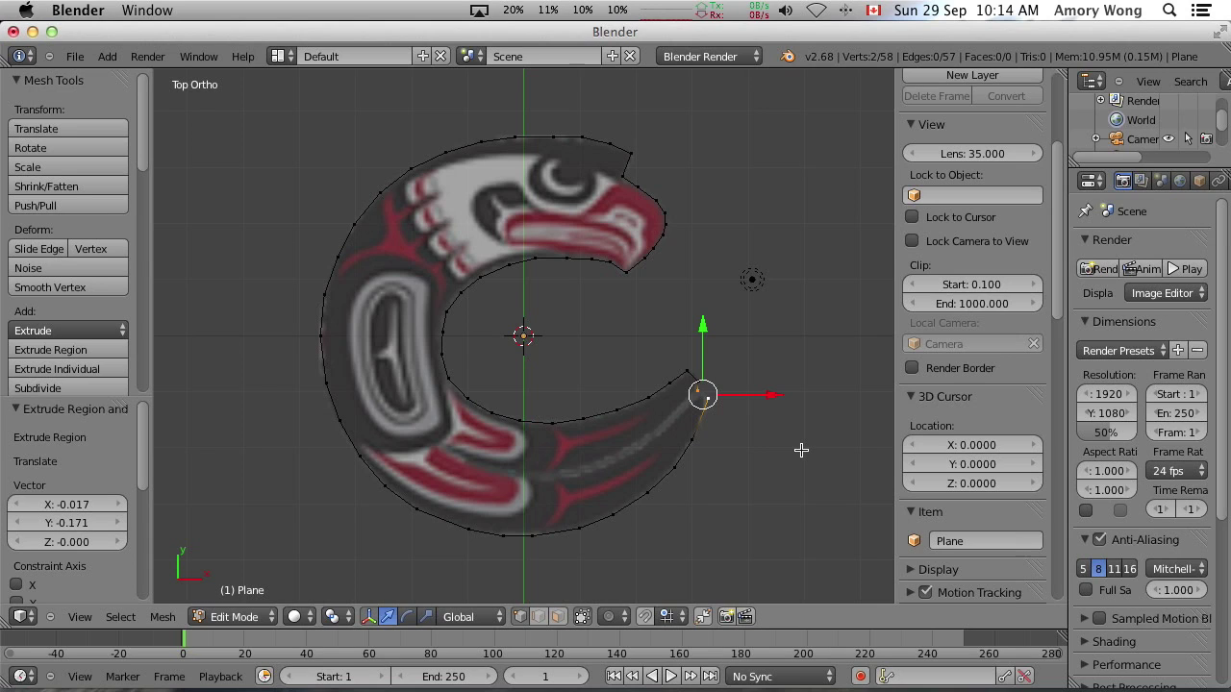
key(f)
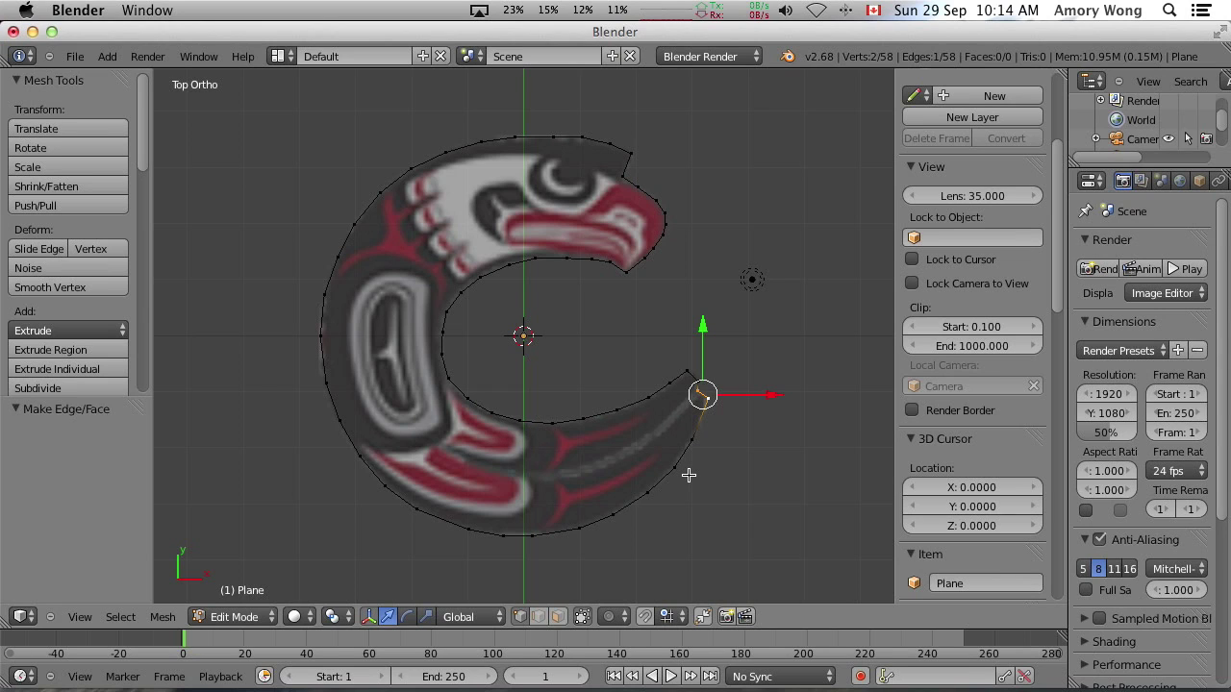
key(a)
key(a)
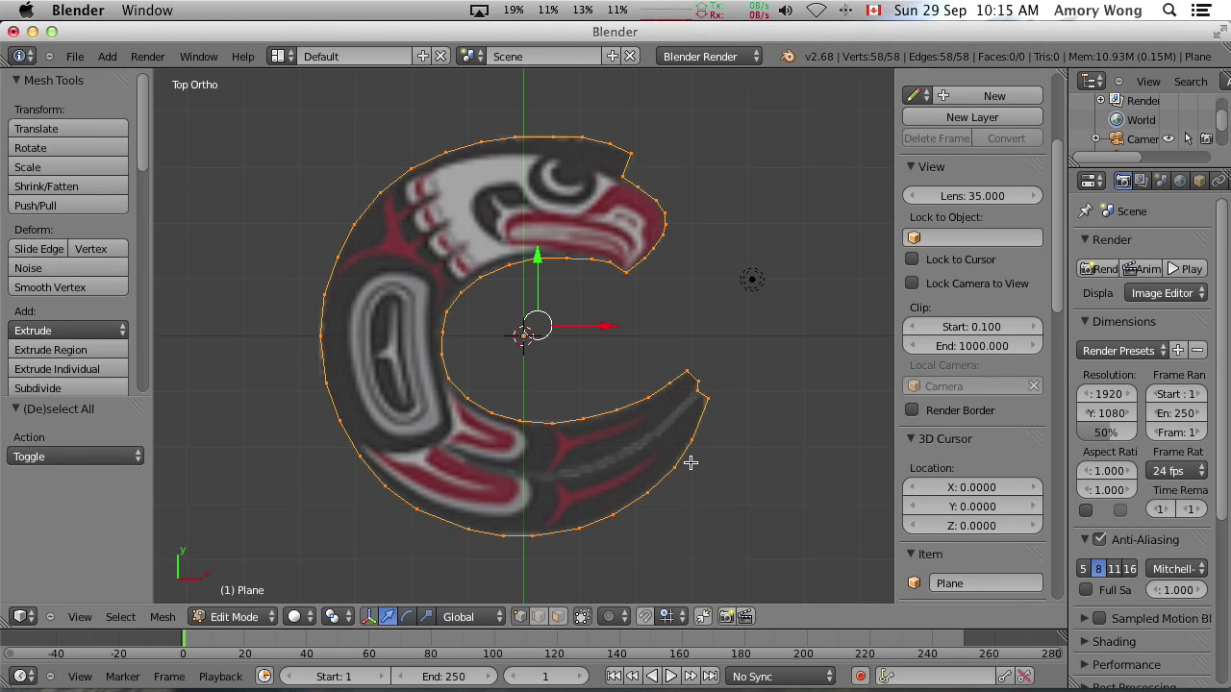
- Apply Fill from the Ctrl+F Faces menu to cover the closed C outline with 56 triangles
key(ctrl+f)
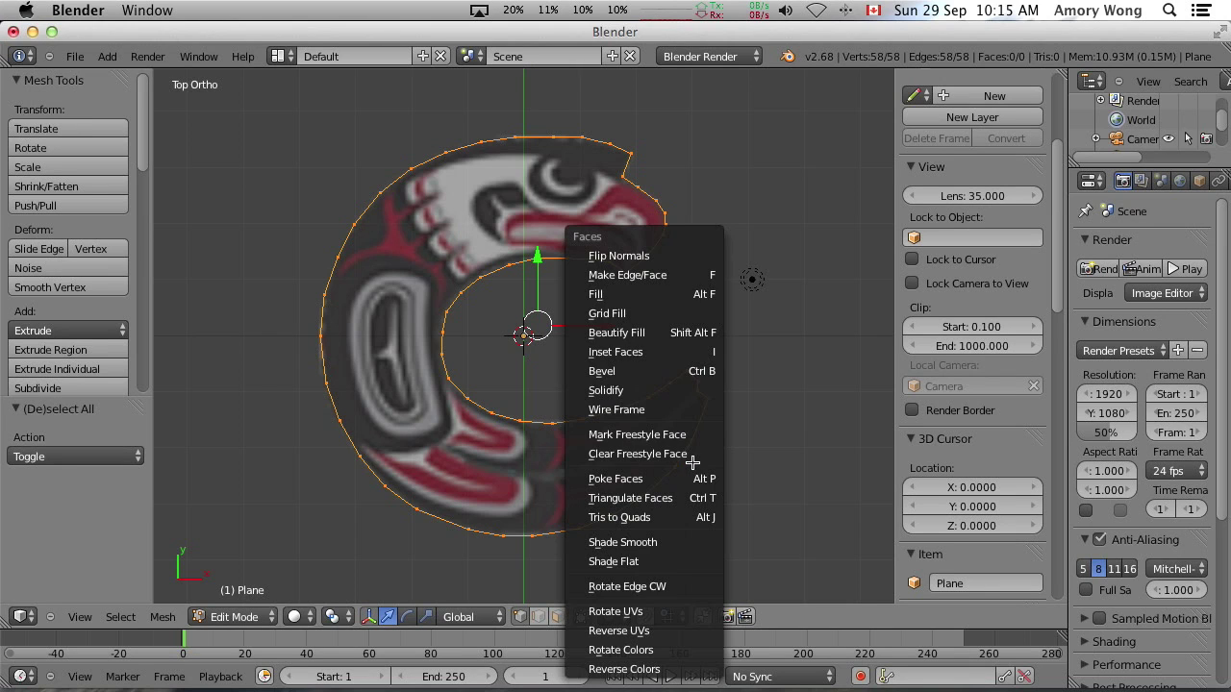
click(665, 294)
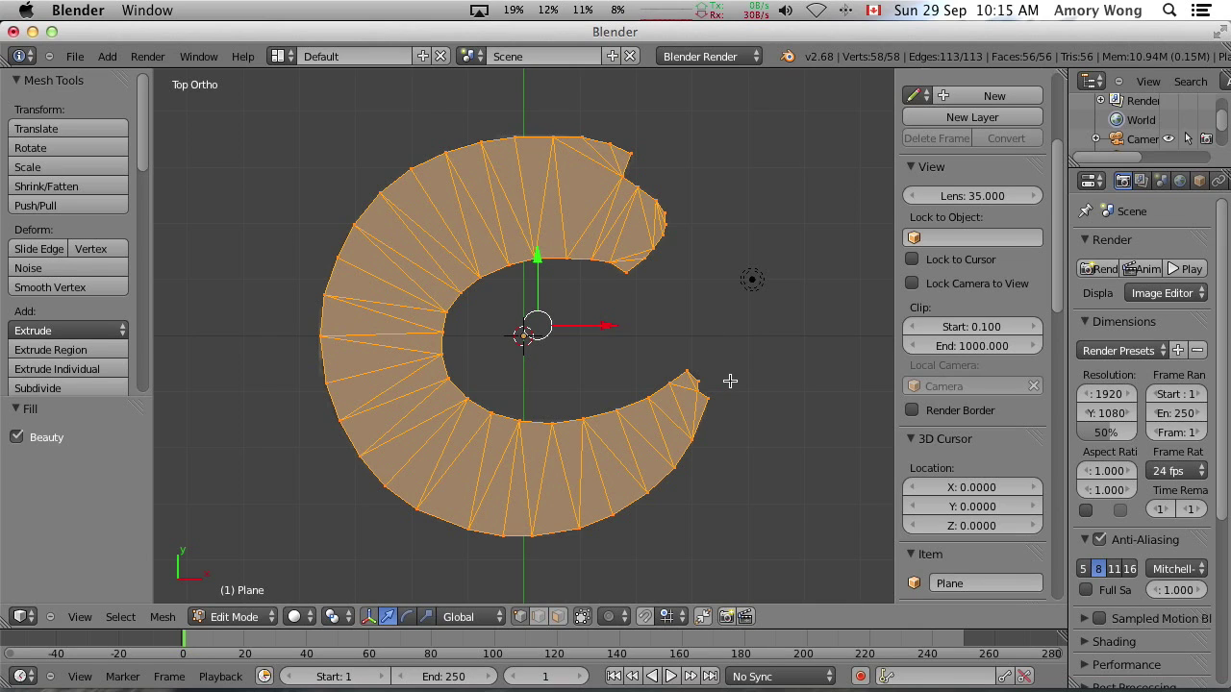
- Uncheck Background Images in the sidebar to hide the logo reference, then orbit to a tilted view
scroll(736, 377, up, 1)
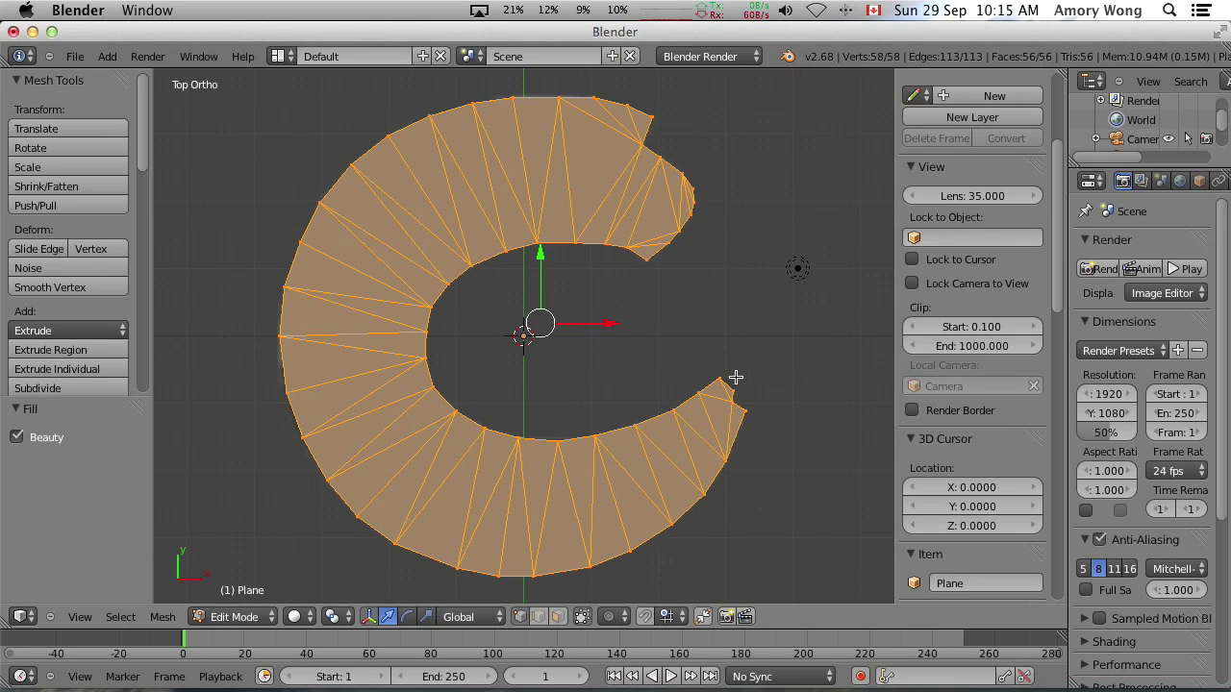
middle_drag(735, 375, 737, 381)
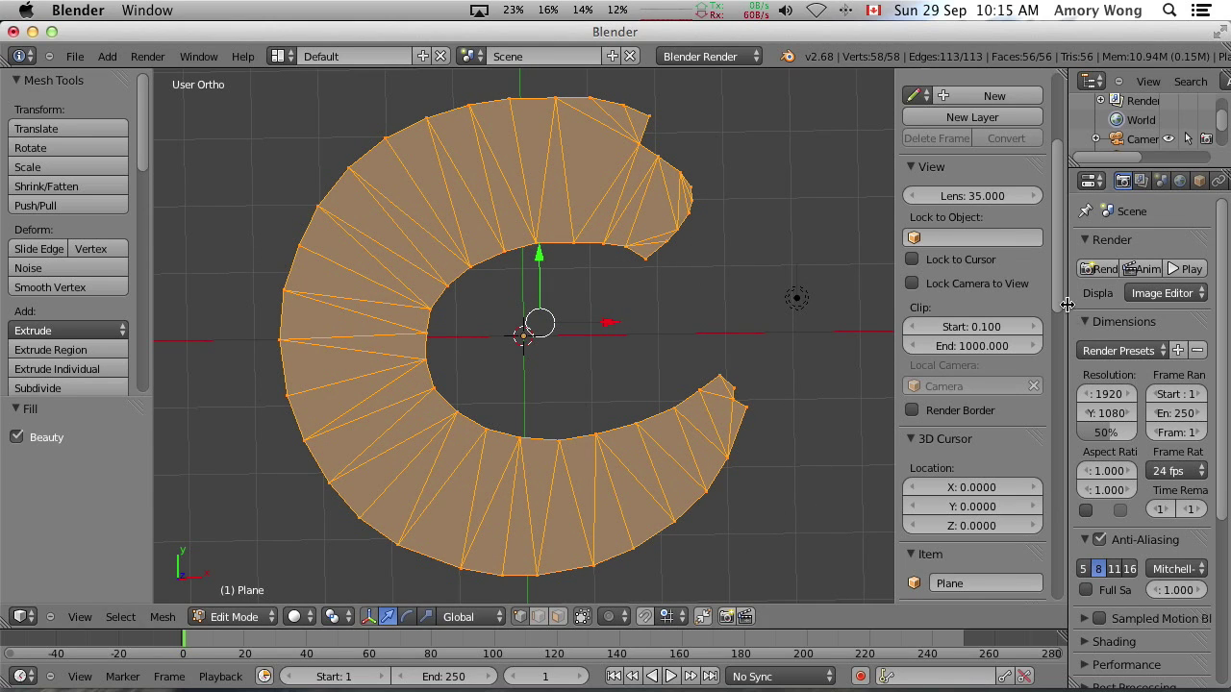
drag(1063, 352, 1058, 509)
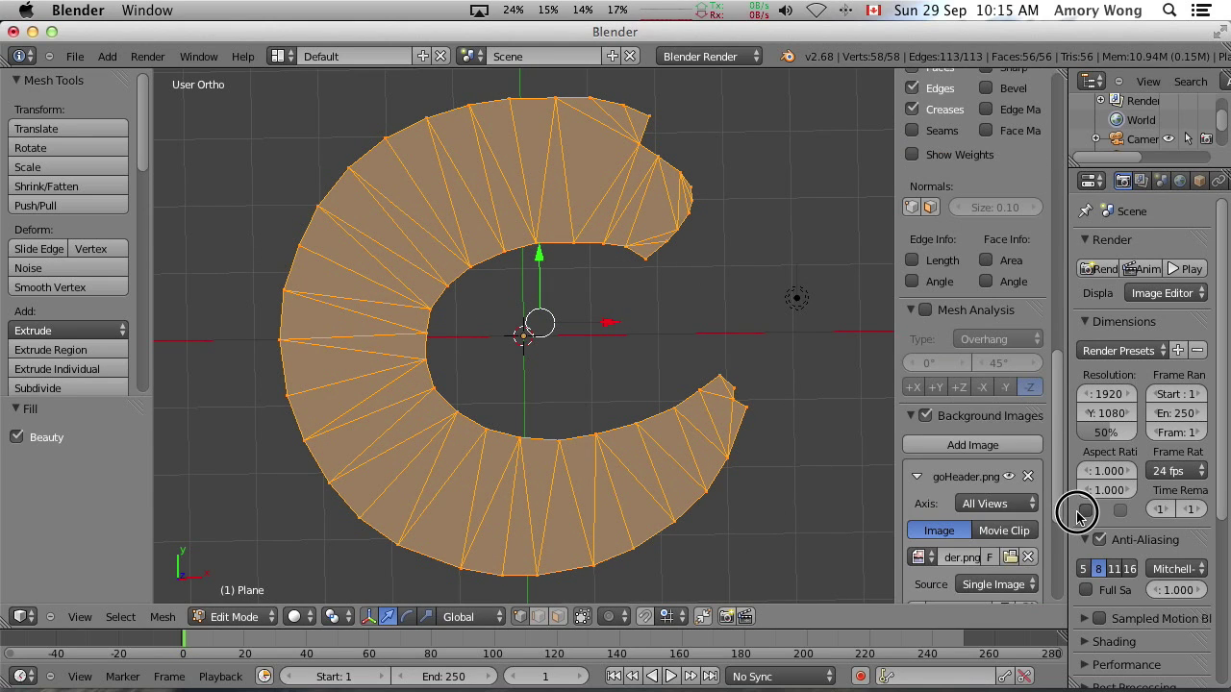
click(926, 416)
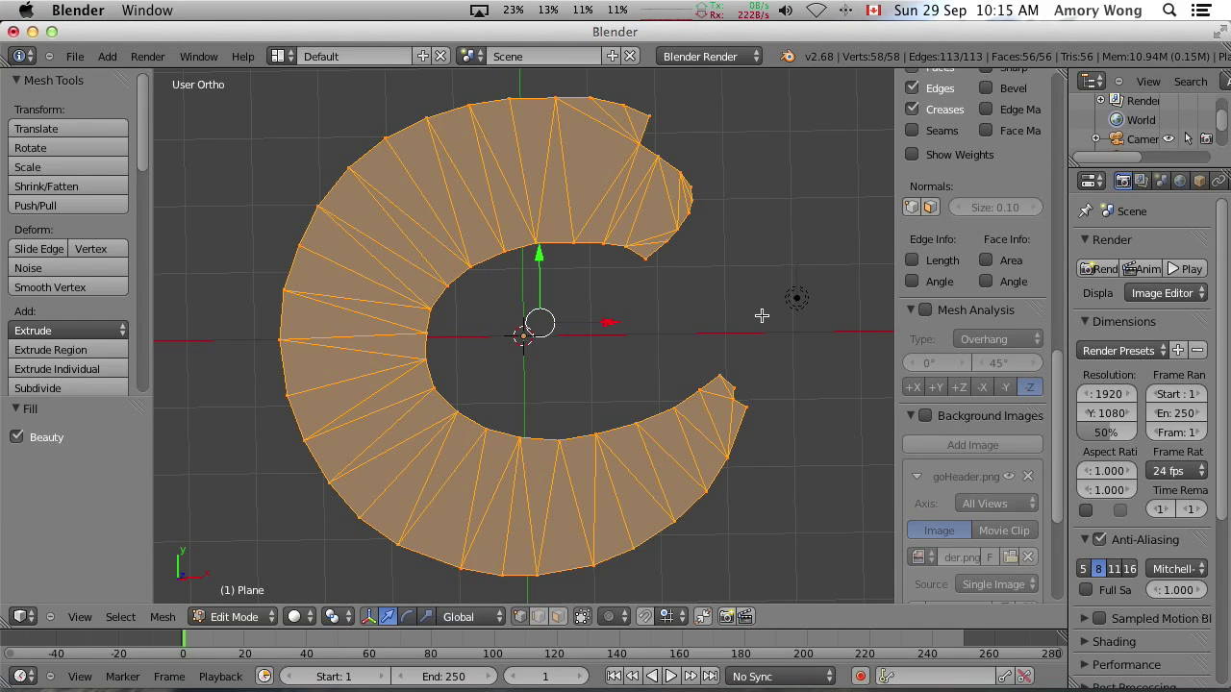
middle_drag(742, 330, 727, 248)
middle_drag(516, 438, 496, 307)
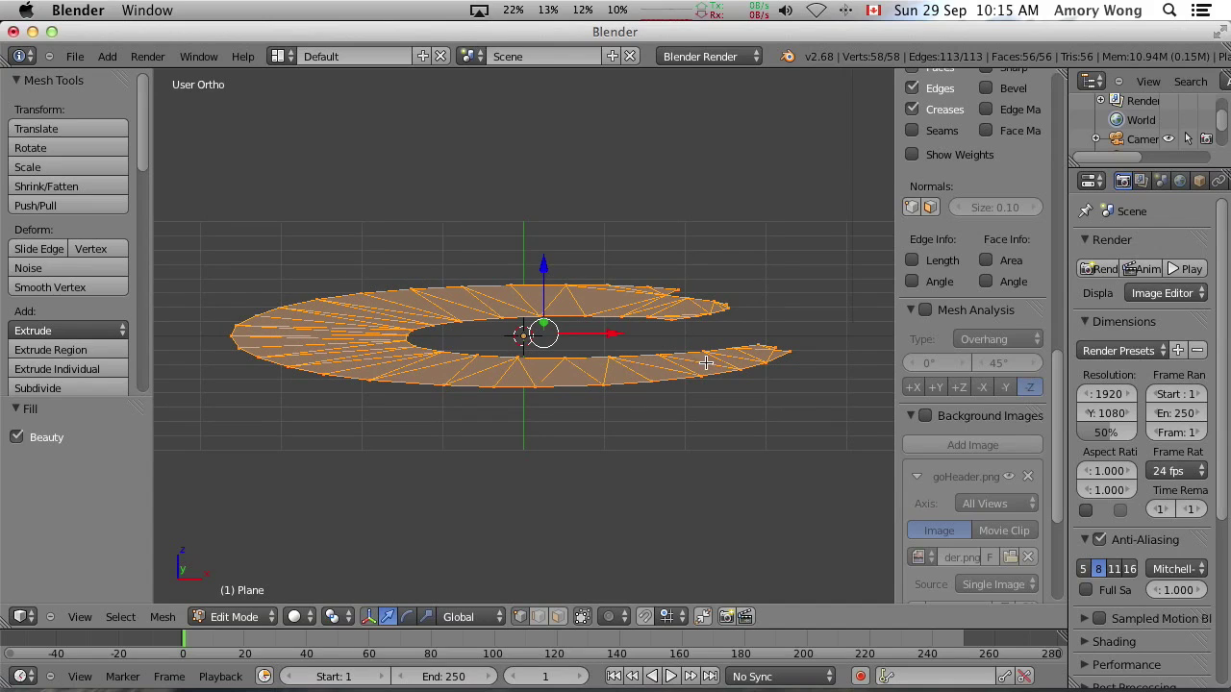
- Switch to Front Ortho (numpad 1) so the flat C mesh shows edge-on as a line
scroll(735, 361, left, 3)
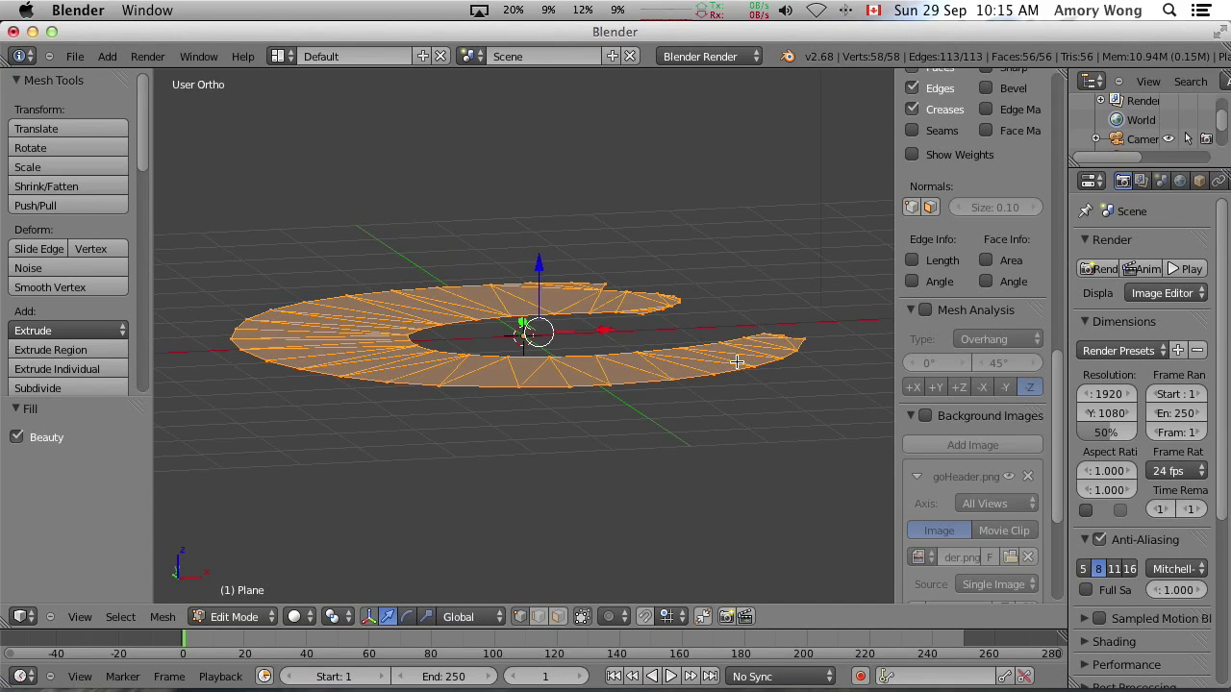
scroll(736, 362, right, 3)
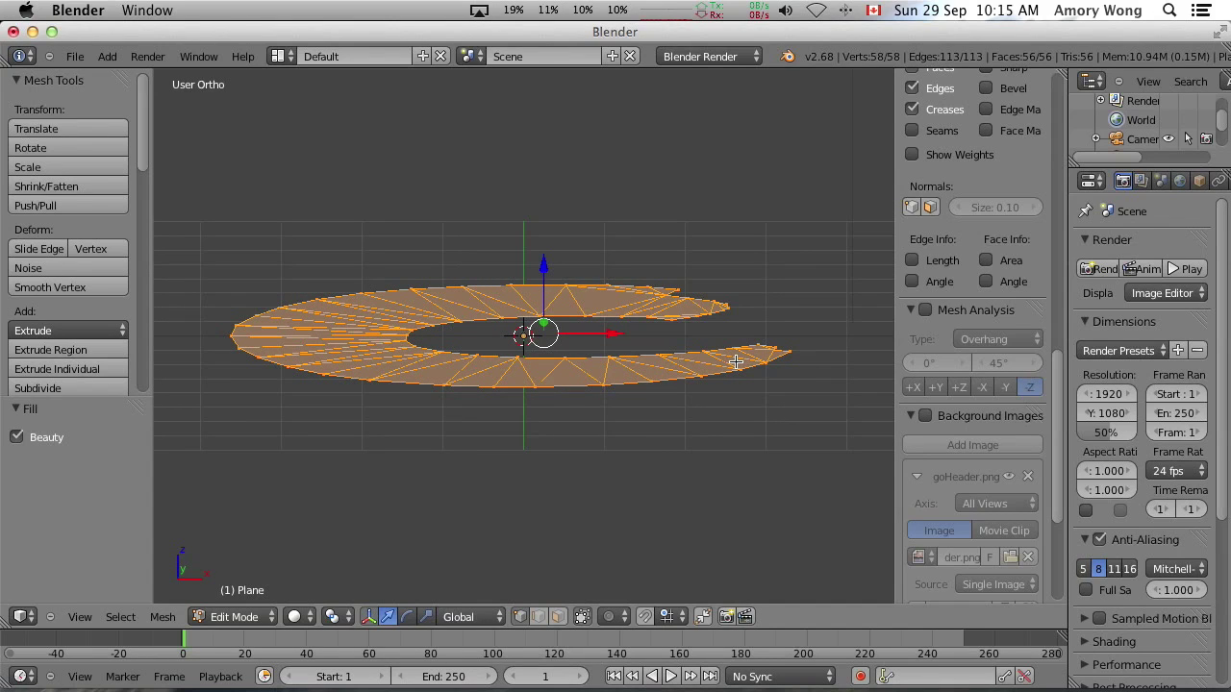
key(KP_1)
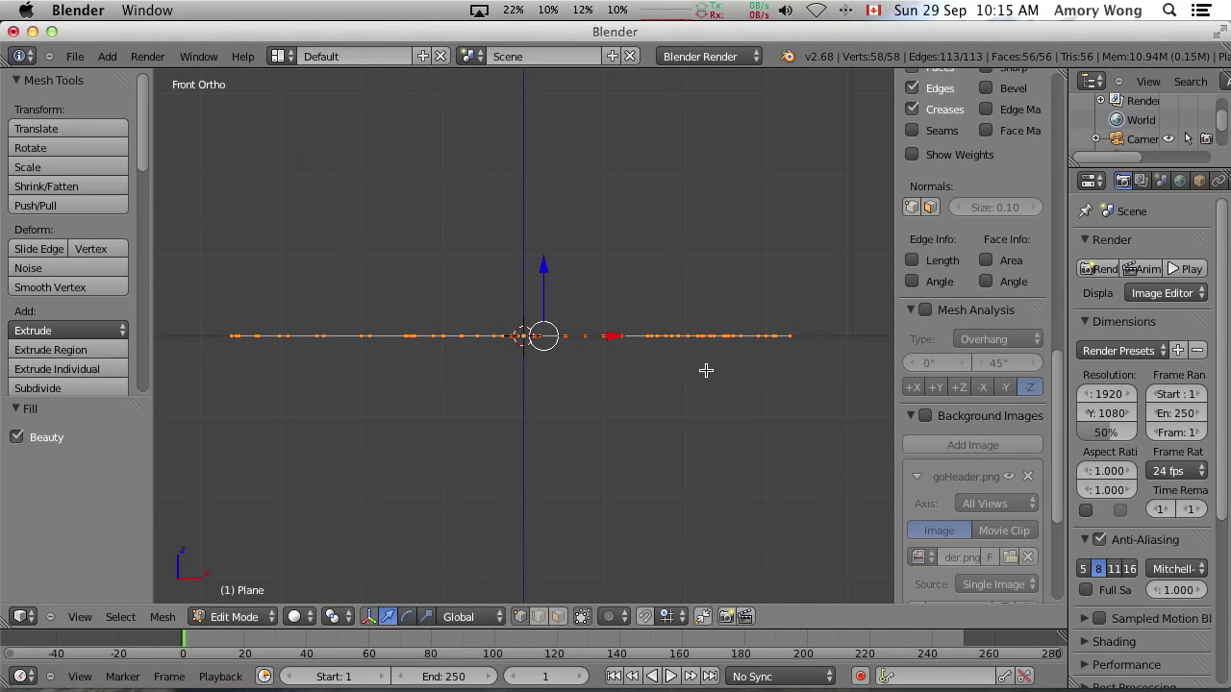
- Extrude the C face 0.631 units upward into a solid slab
key(e)
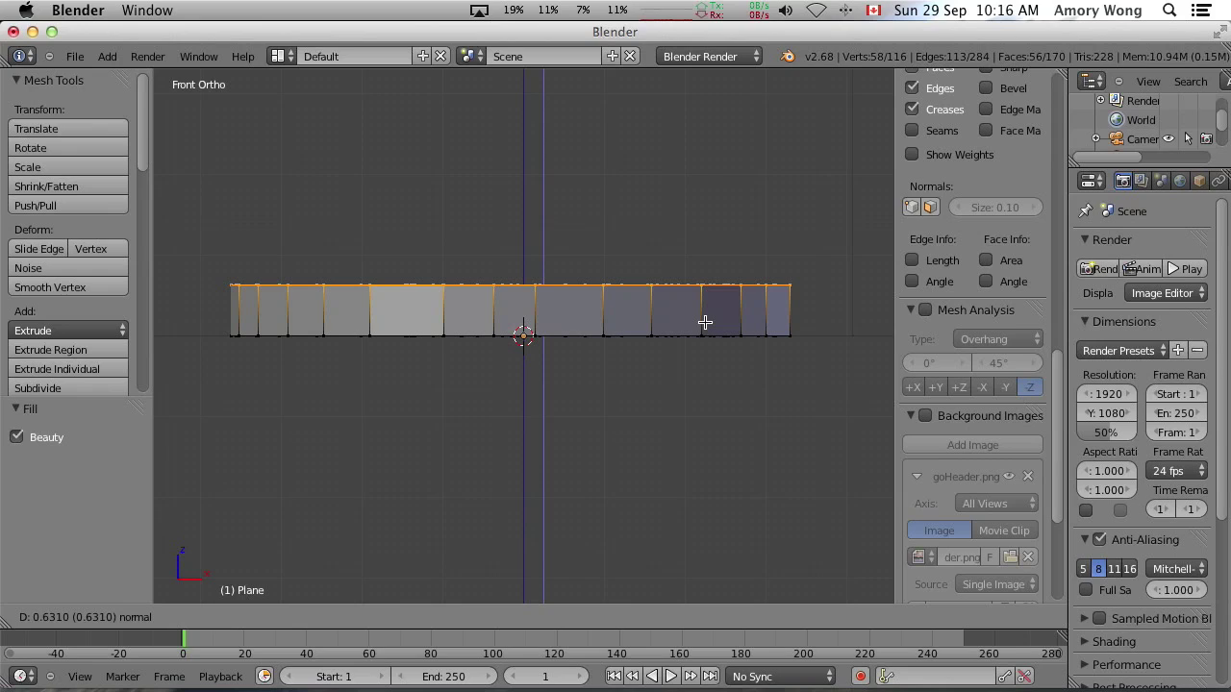
click(705, 322)
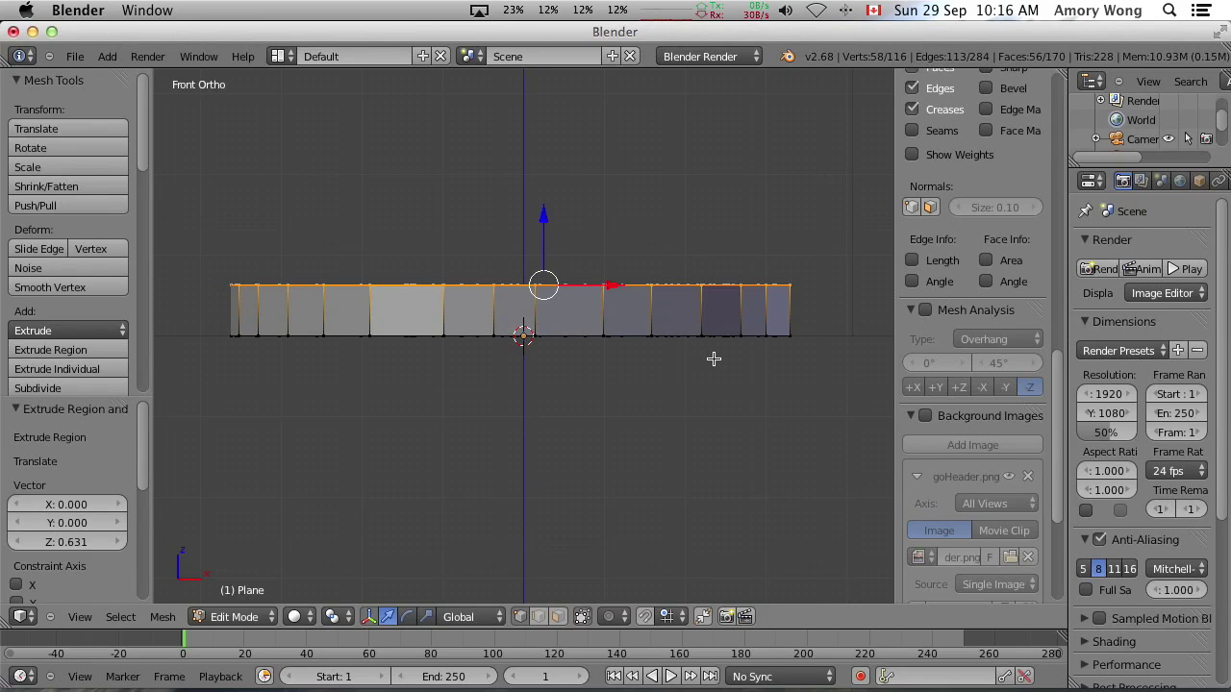
middle_drag(714, 354, 706, 400)
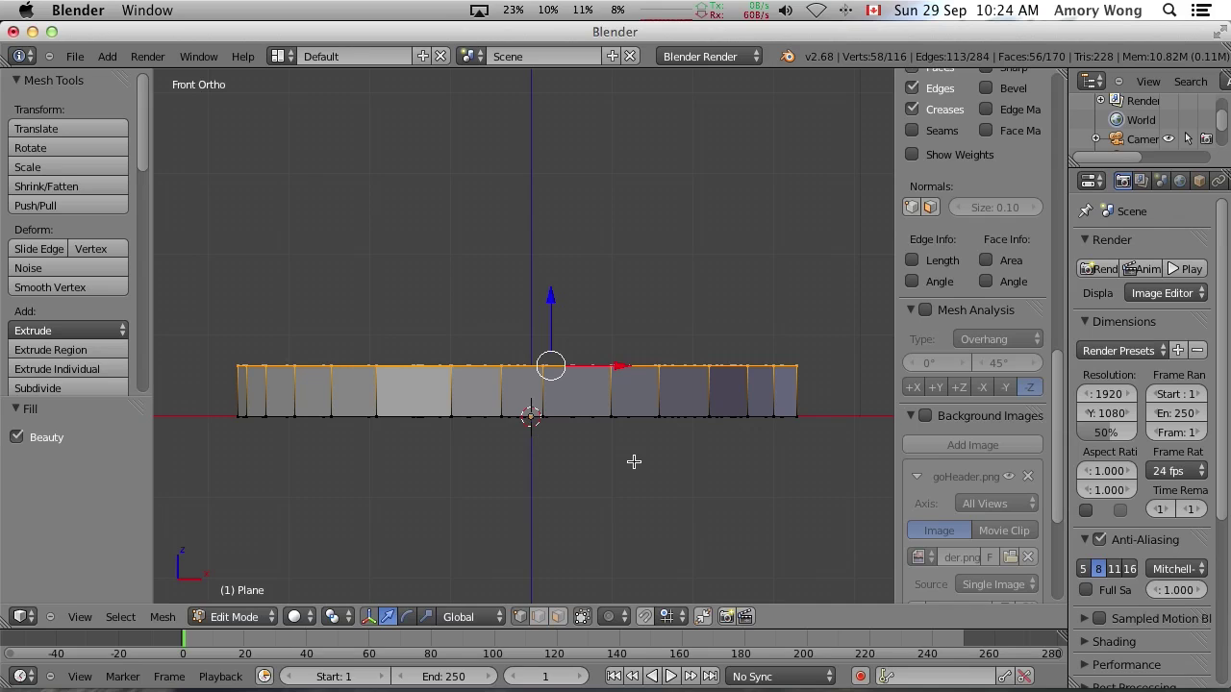
- Extrude the top face a further 0.179 units as a thin second layer
key(e)
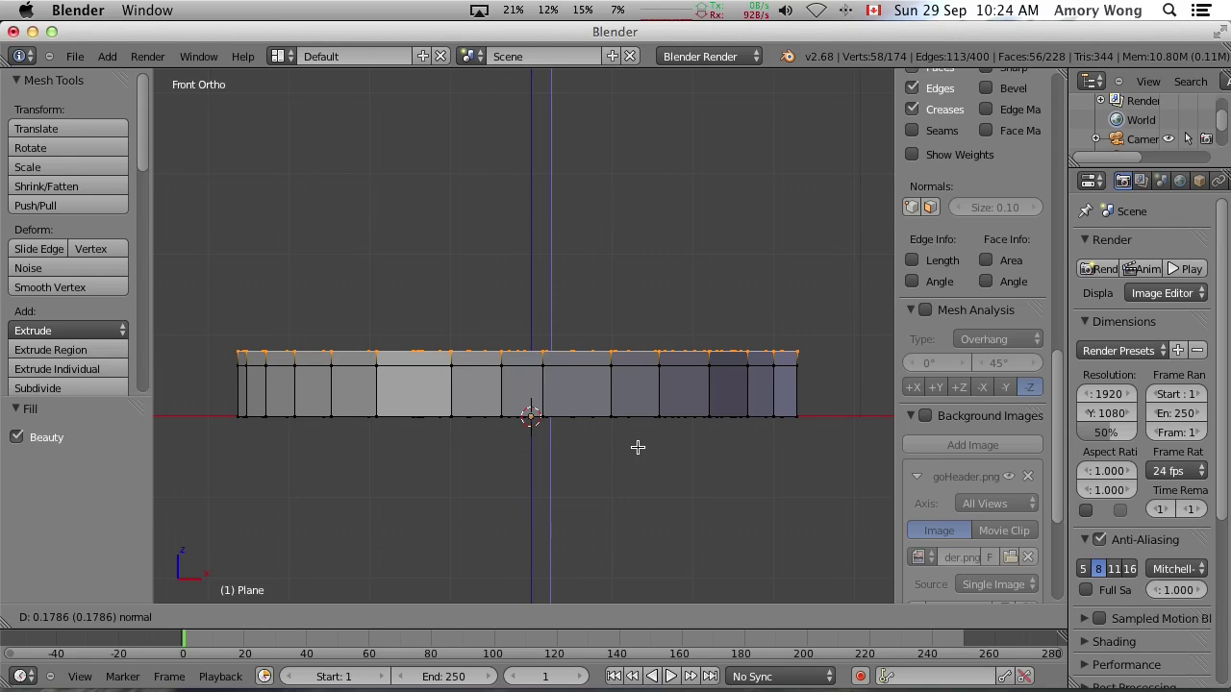
click(638, 447)
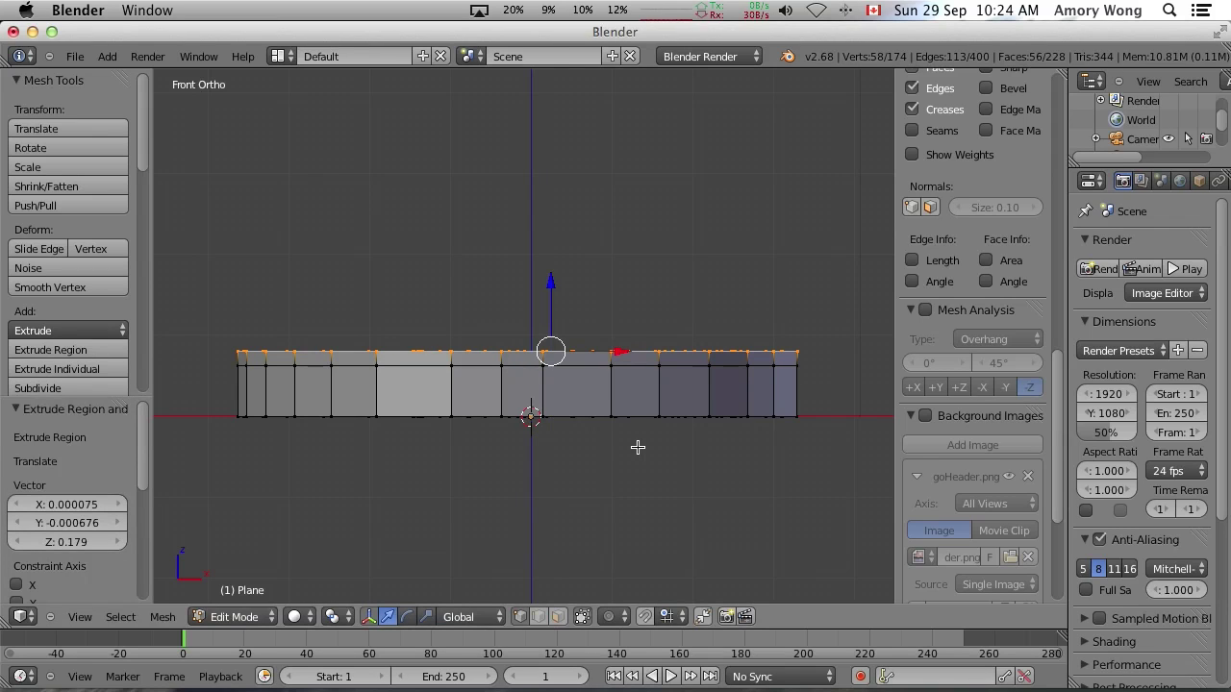
middle_drag(638, 445, 637, 493)
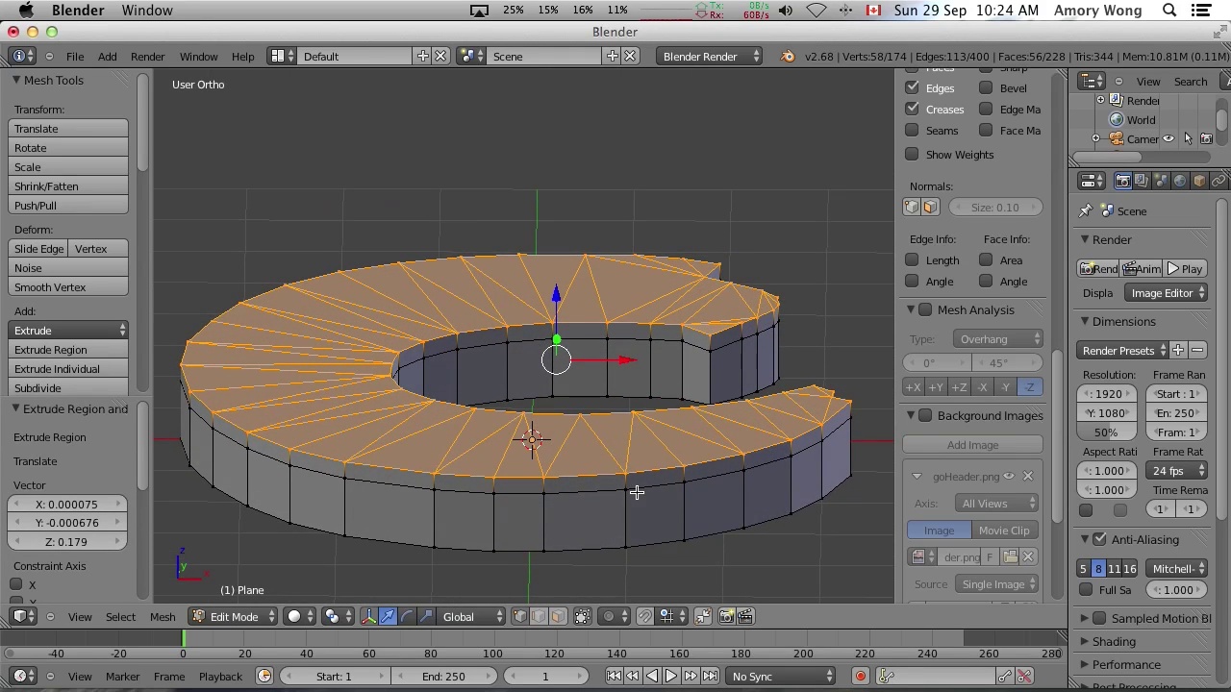
- Look straight down on the C in Top view and deselect everything
scroll(637, 493, up, 2)
key(KP_7)
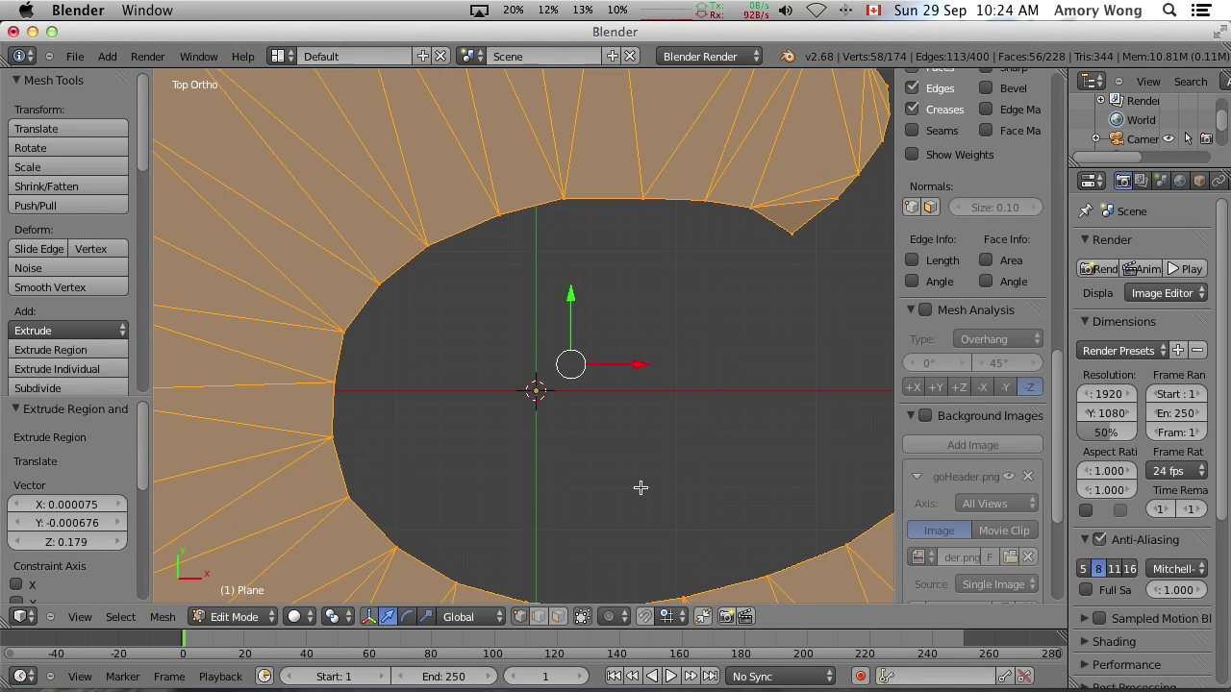
scroll(640, 487, down, 2)
scroll(641, 488, down, 1)
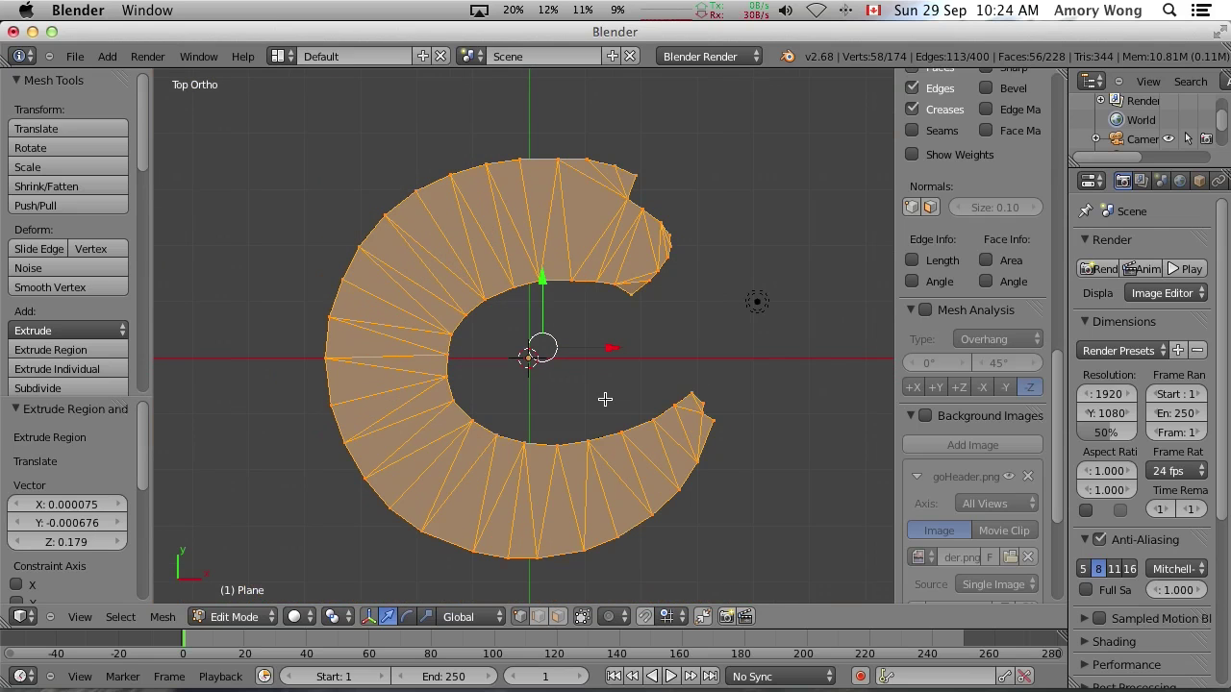
key(a)
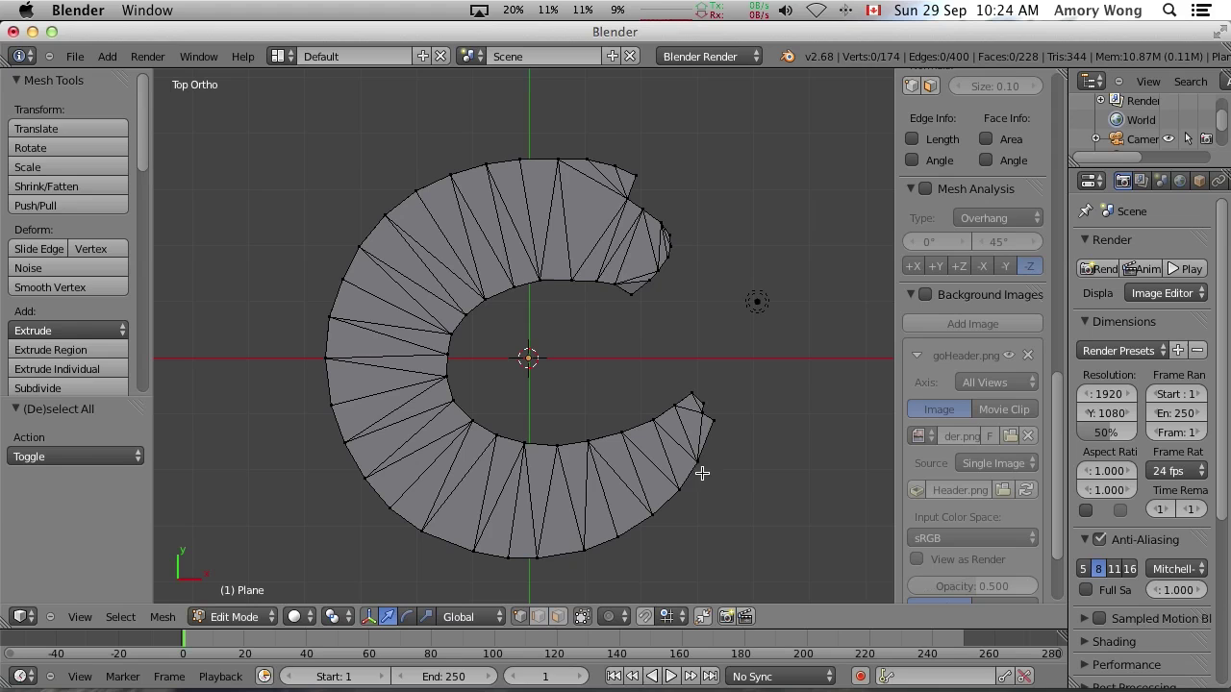
- Circle-select the C's outer top-rim vertices and scale them inward to 0.93
key(c)
mouse_move(696, 471)
mouse_down()
mouse_move(682, 490)
mouse_move(555, 536)
mouse_move(580, 542)
mouse_move(459, 539)
mouse_move(379, 456)
mouse_move(327, 346)
mouse_move(357, 244)
mouse_move(522, 176)
mouse_move(491, 173)
mouse_move(599, 159)
mouse_up()
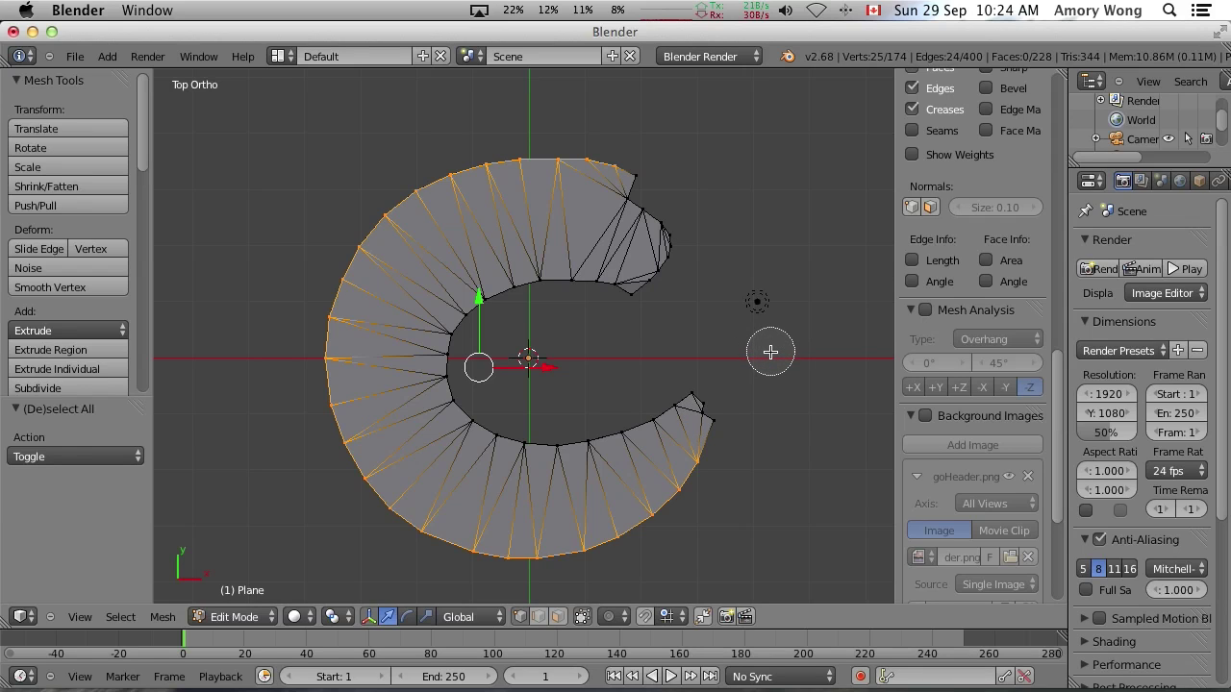
key(Escape)
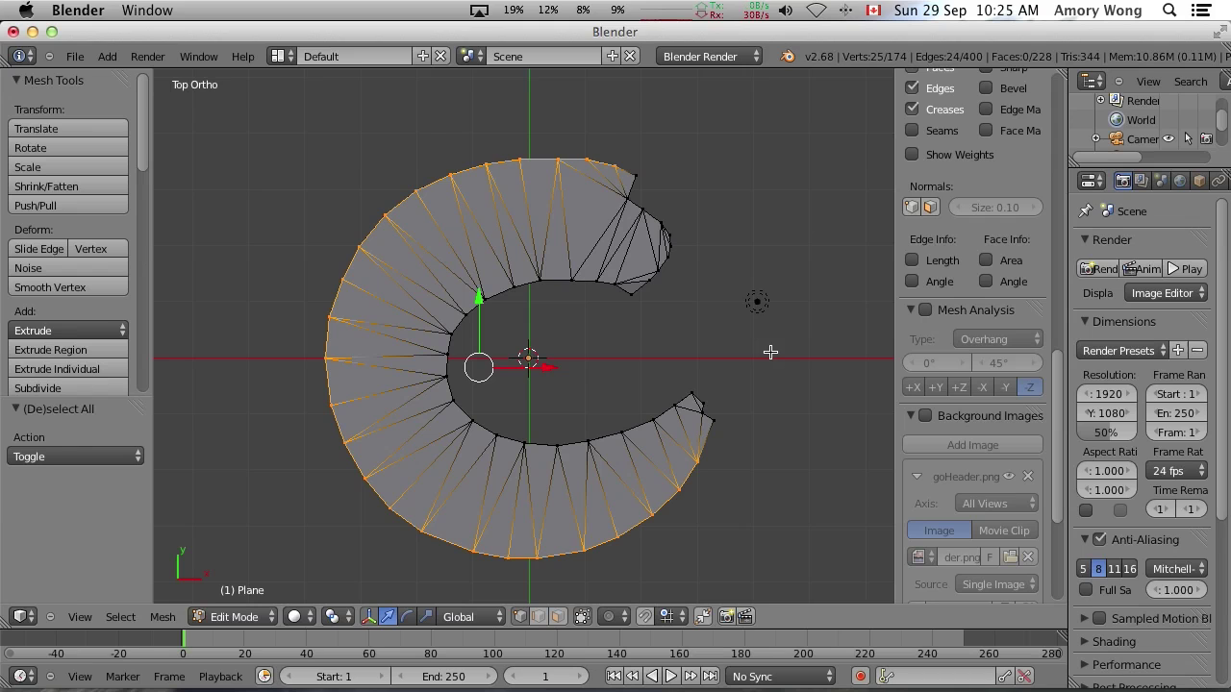
key(s)
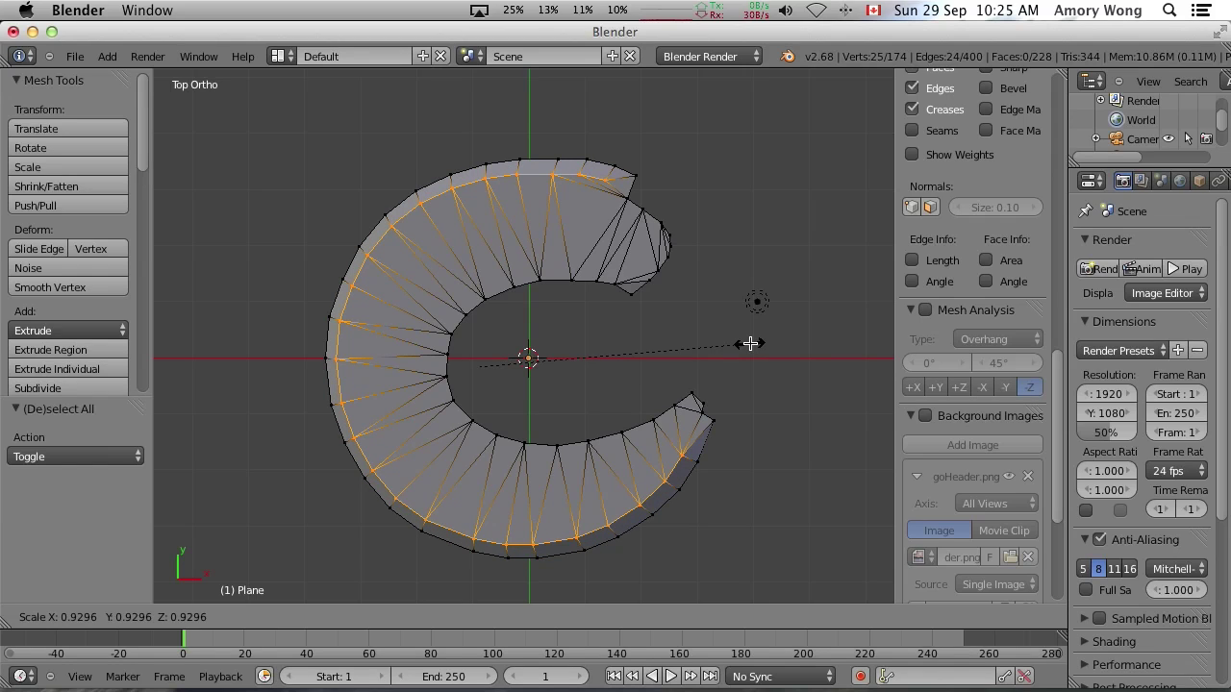
click(750, 344)
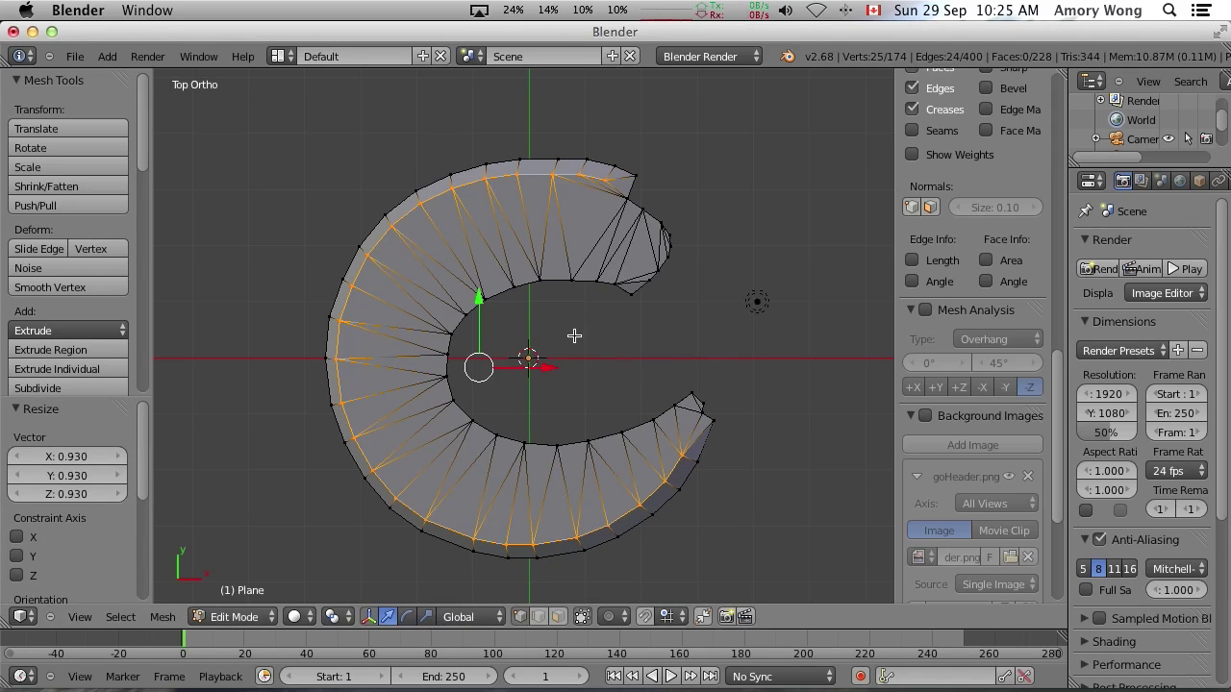
- Circle-select the C's inner top edge loop and scale it outward to 1.128
key(a)
key(c)
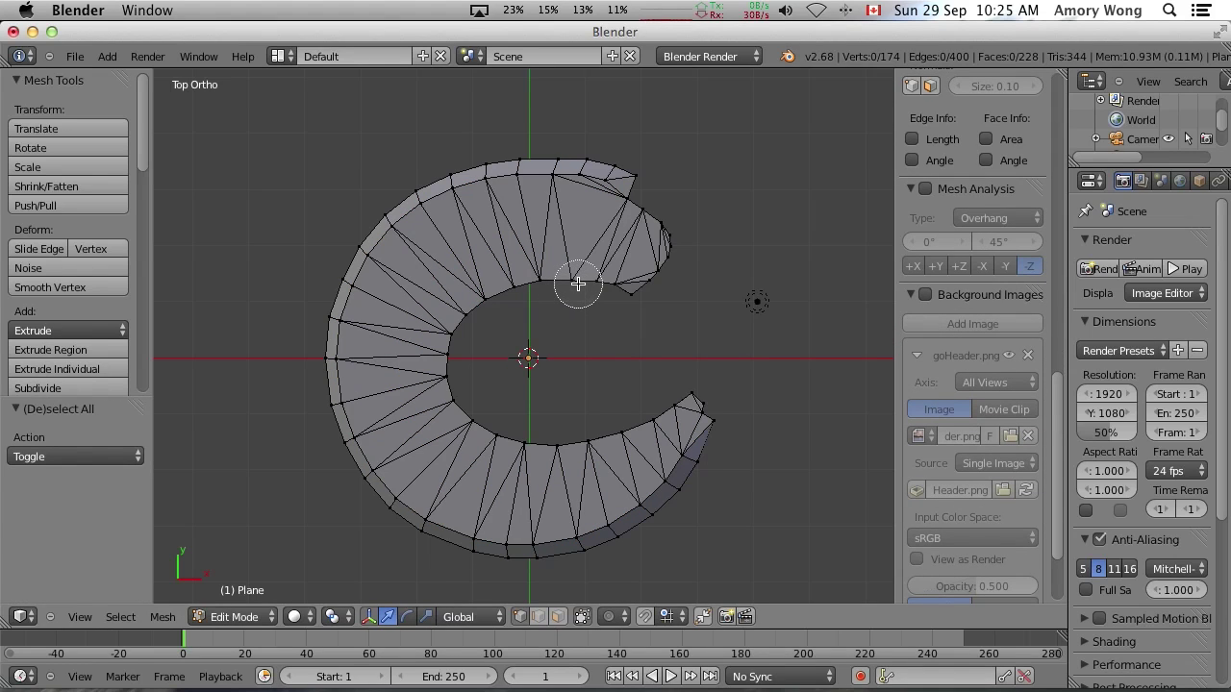
mouse_move(579, 281)
mouse_down()
mouse_move(509, 286)
mouse_move(468, 308)
mouse_move(448, 369)
mouse_move(456, 413)
mouse_move(547, 440)
mouse_move(606, 440)
mouse_move(660, 413)
mouse_move(605, 396)
mouse_up()
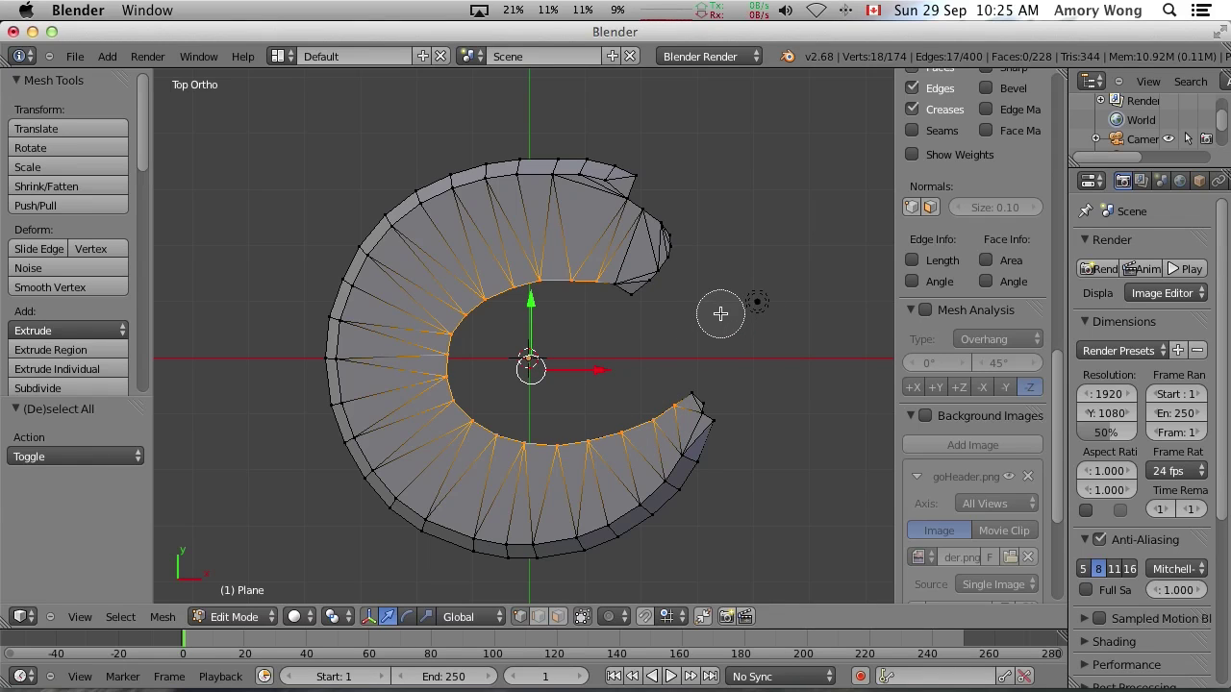
key(Escape)
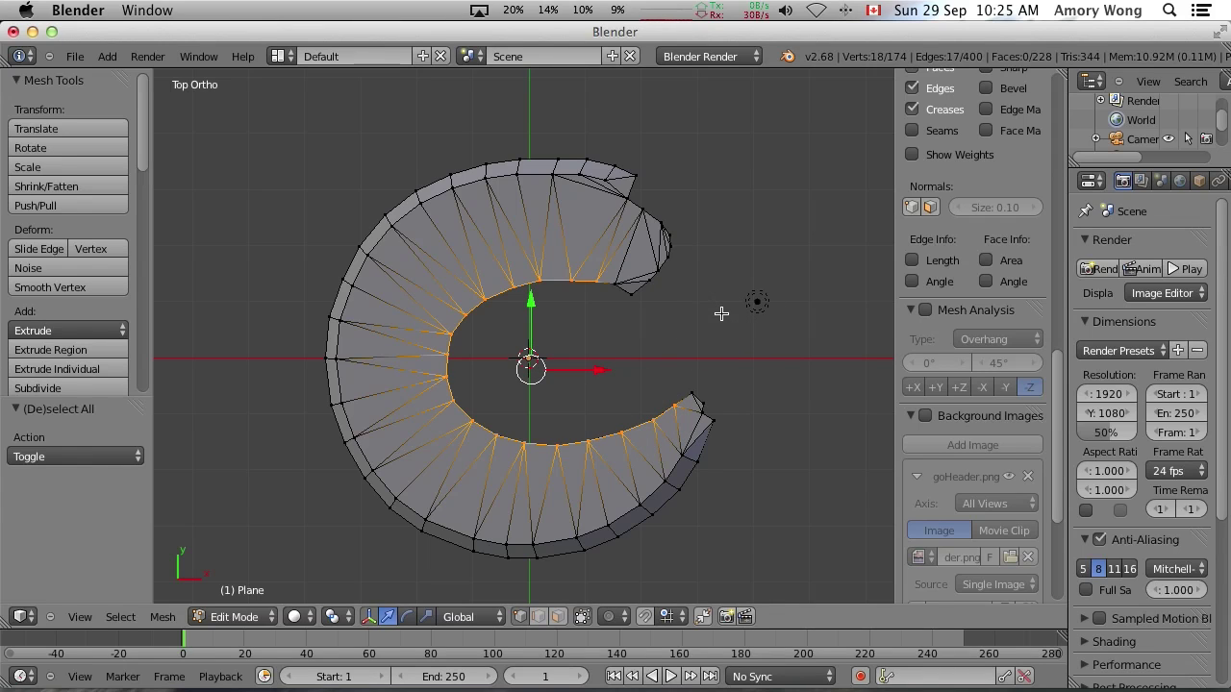
key(s)
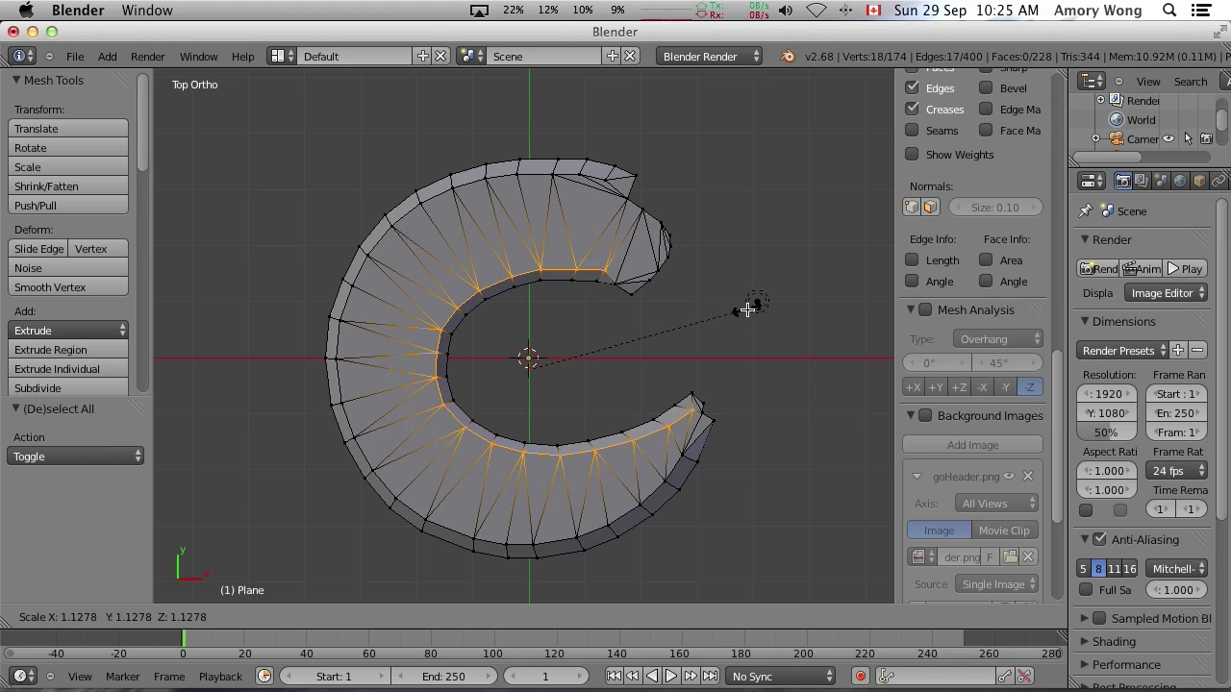
click(748, 310)
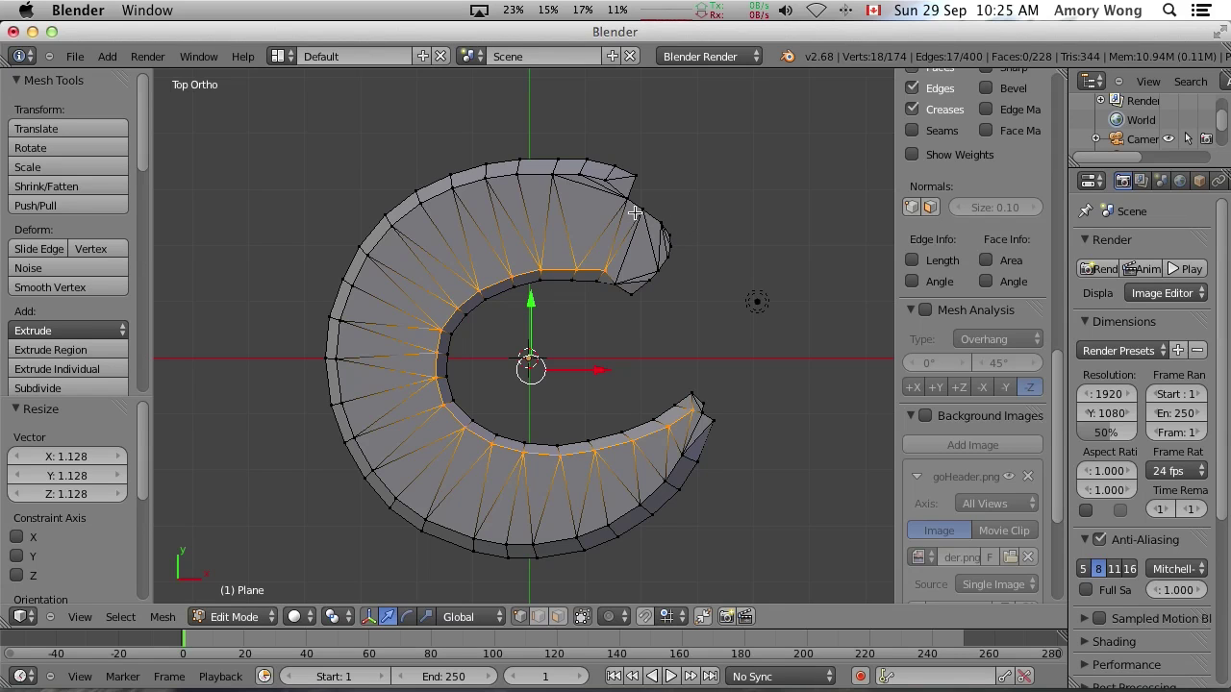
- Select the vertex at the C's upper tip and move it down and right into place
key(a)
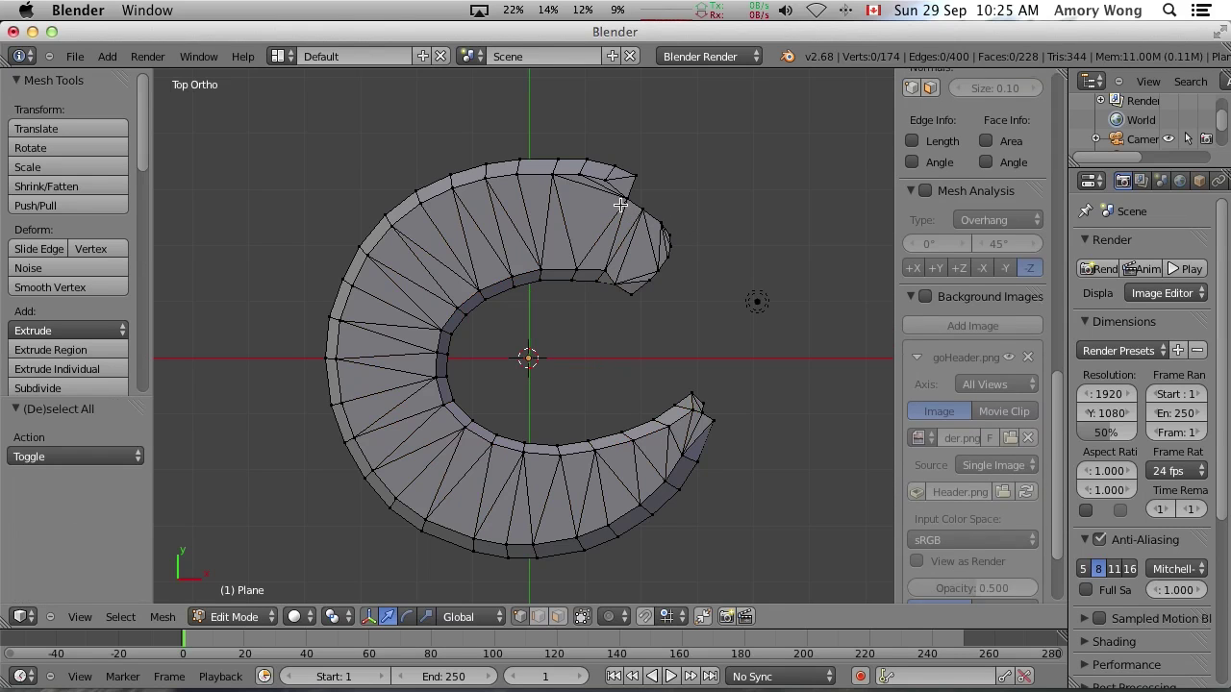
right_click(627, 198)
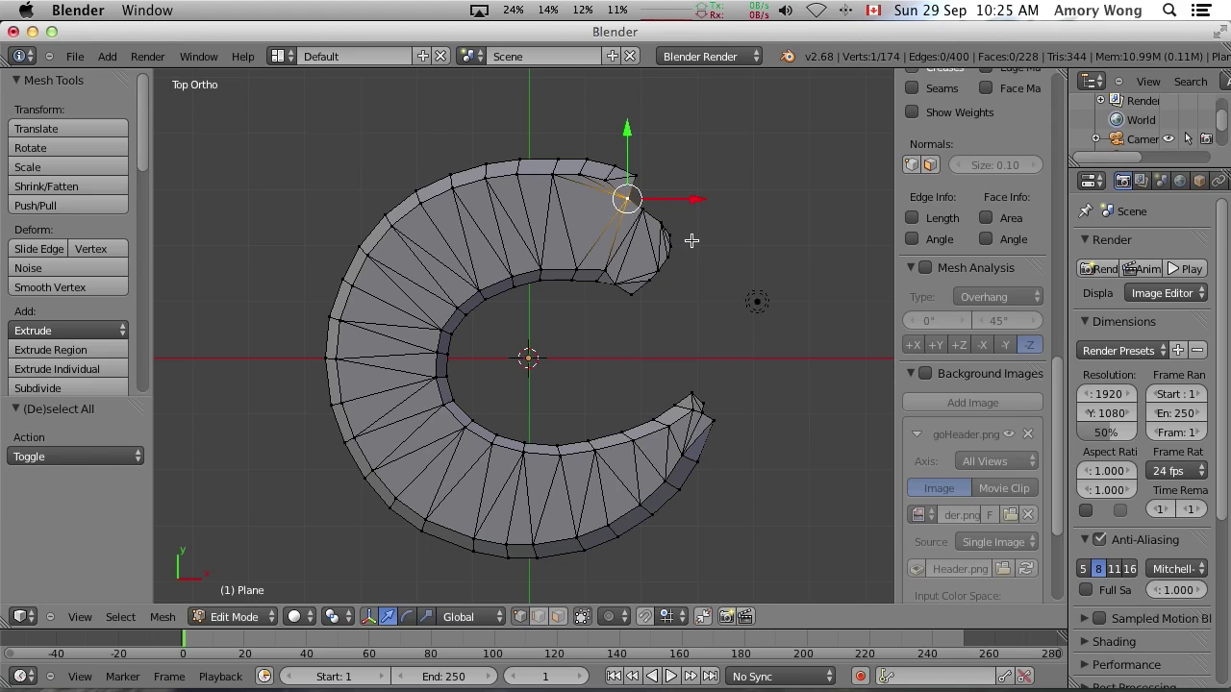
key(g)
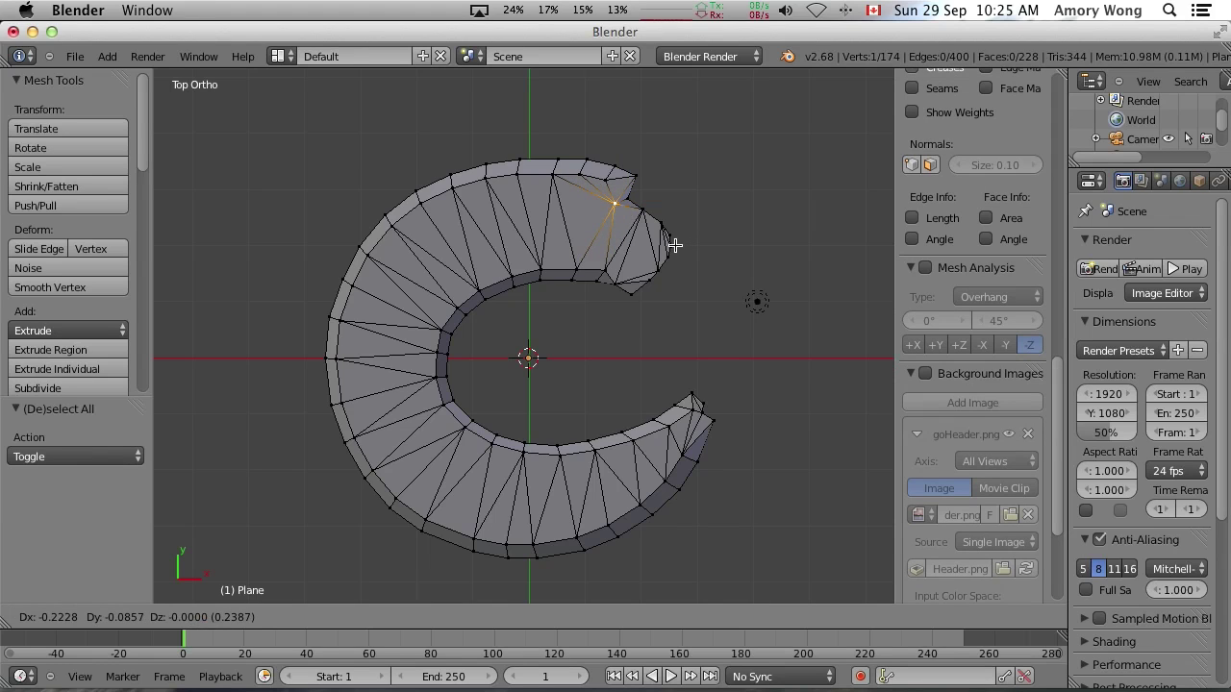
click(674, 246)
key(g)
click(645, 215)
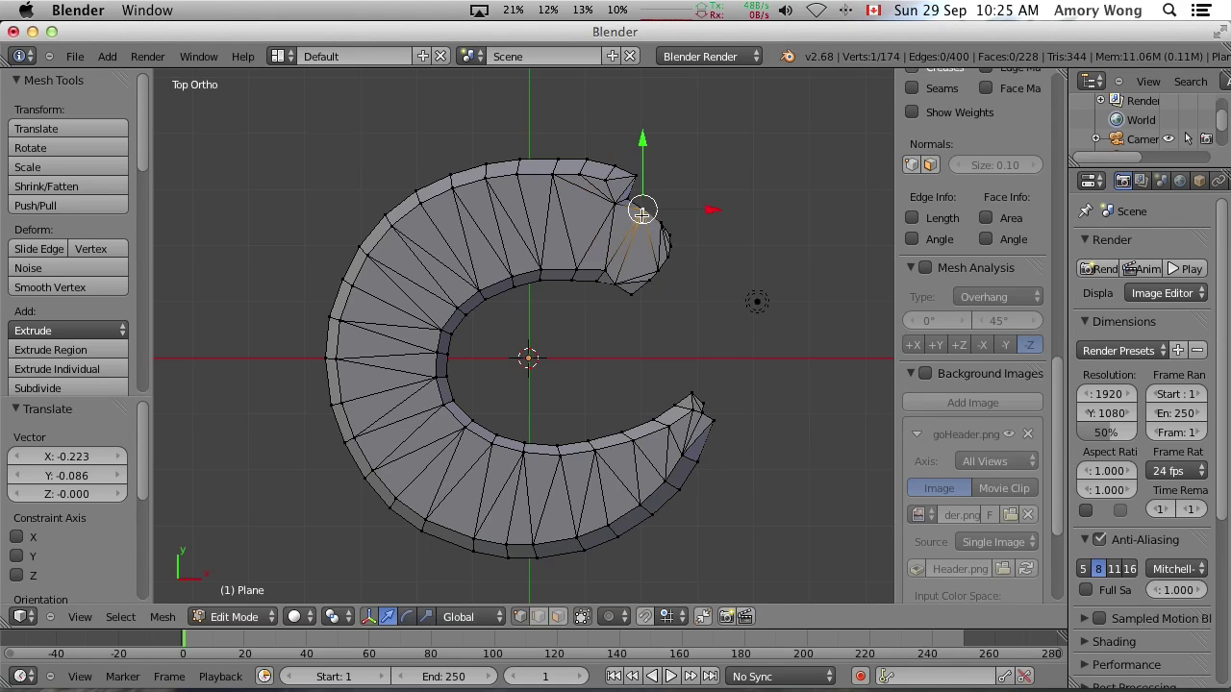
key(g)
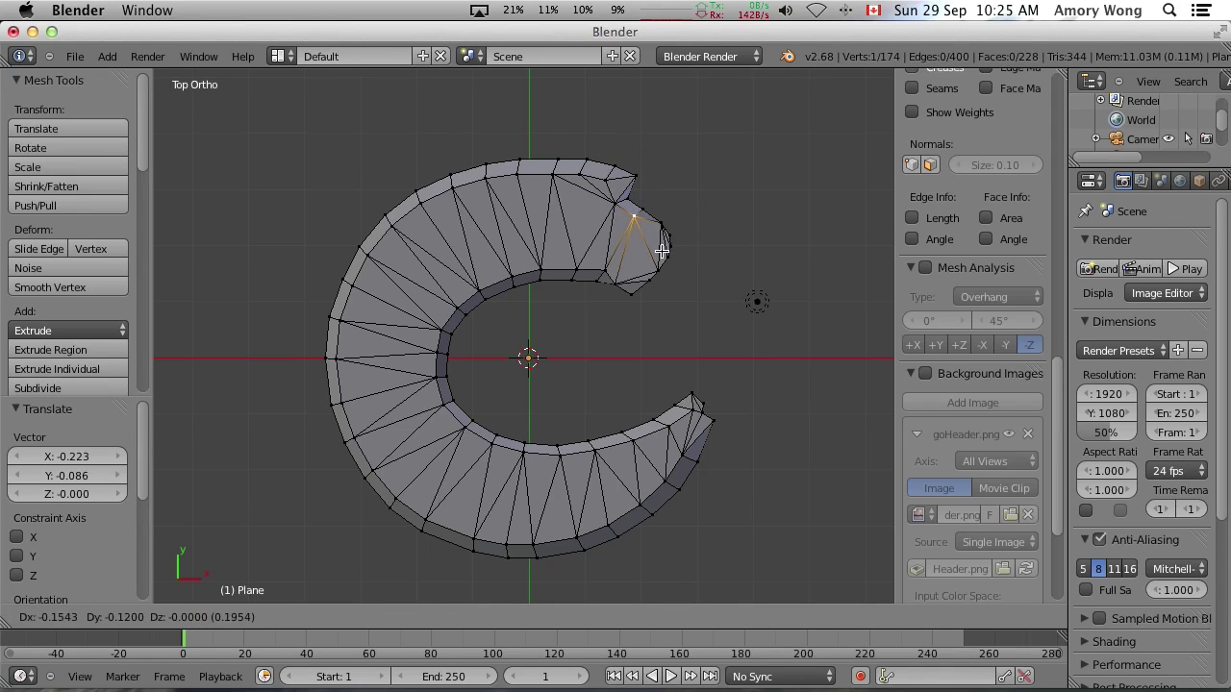
click(661, 250)
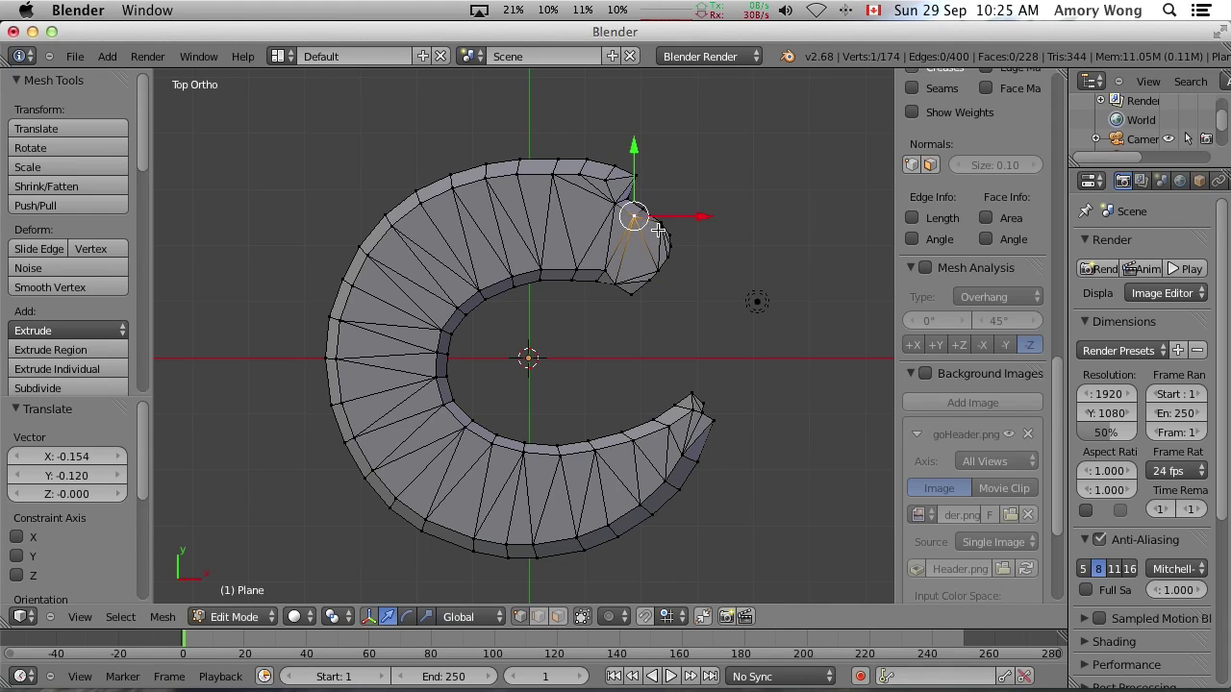
key(g)
click(660, 226)
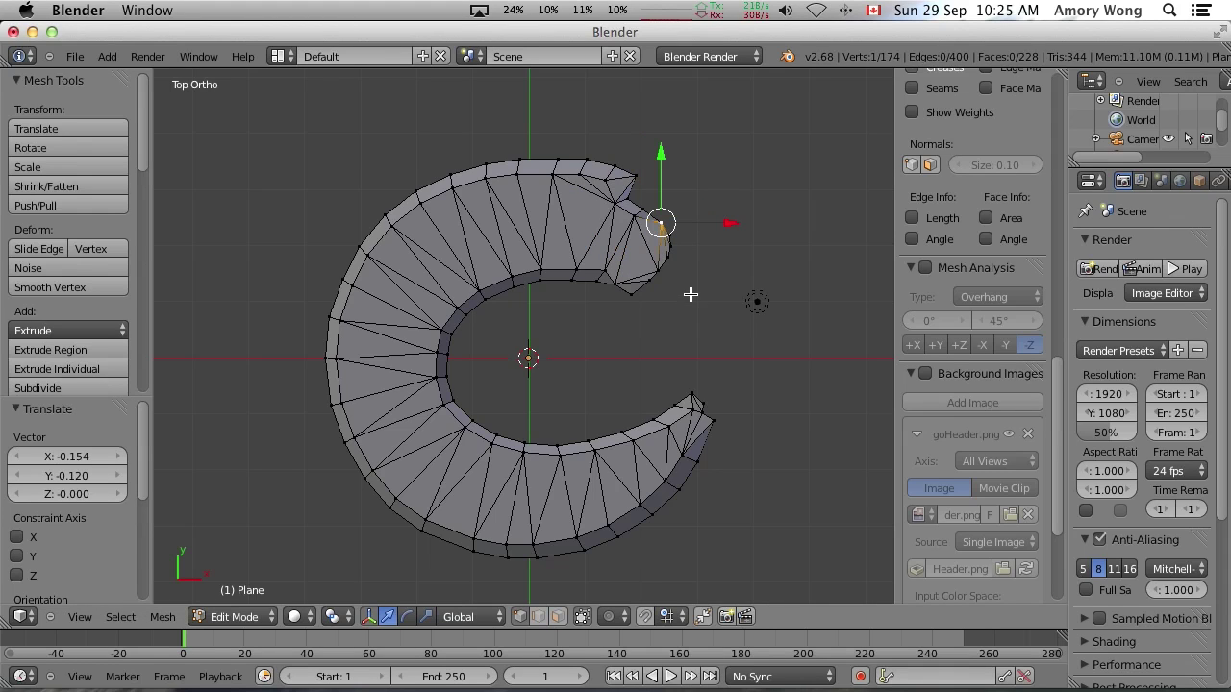
key(g)
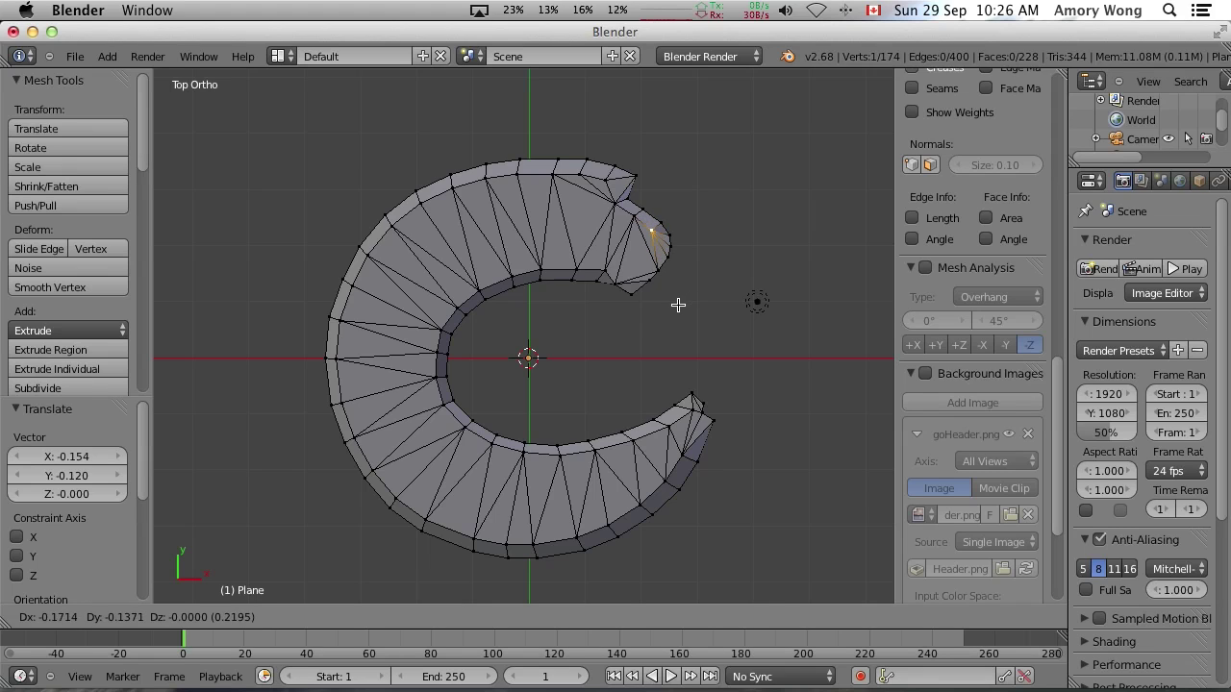
click(678, 306)
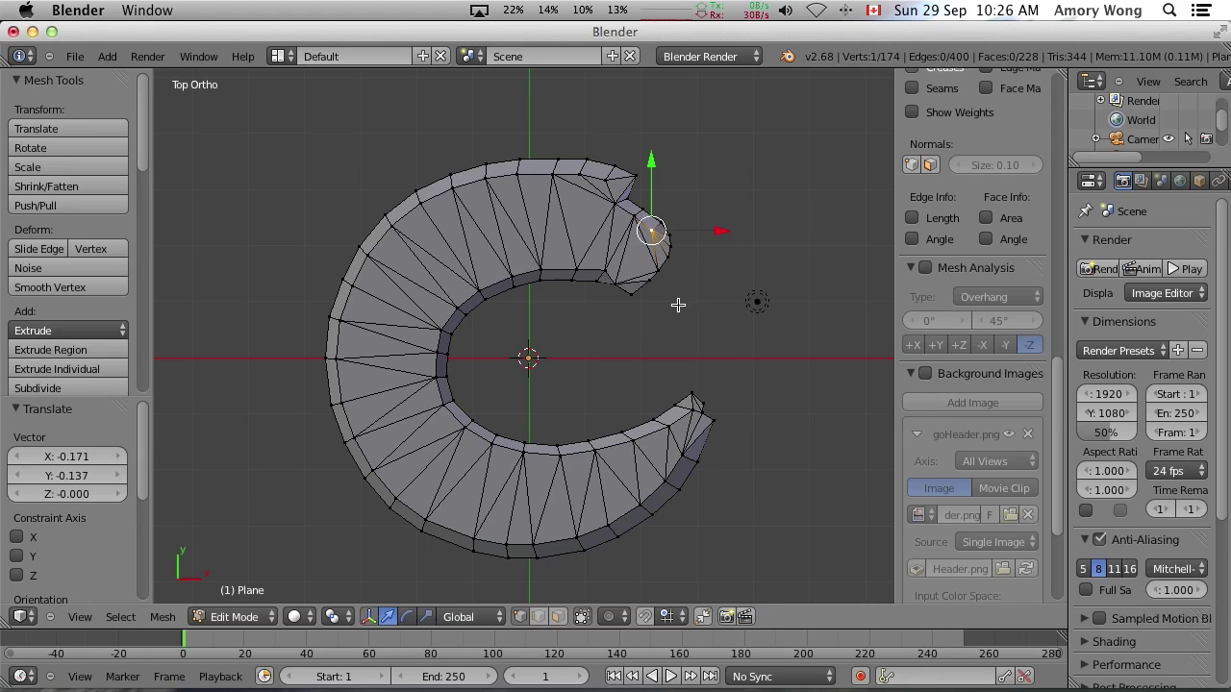
- Reposition the neighbouring vertex below the tip, undoing unsatisfactory moves until it sits right
right_click(669, 247)
key(g)
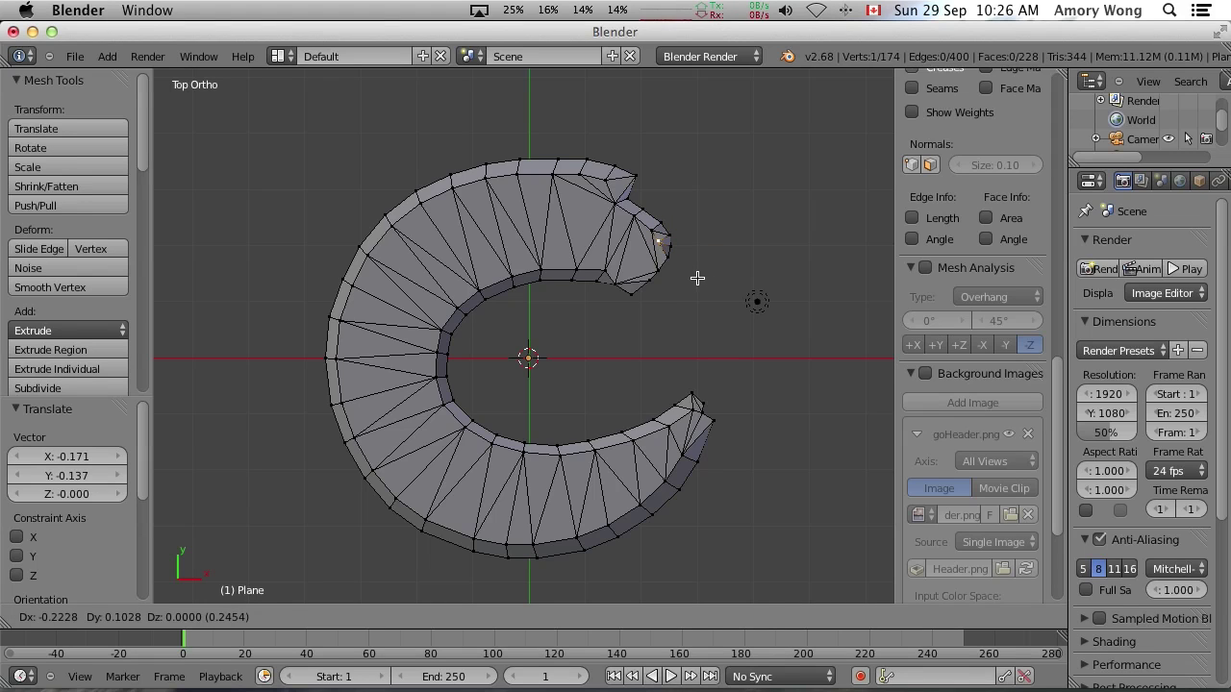
click(697, 278)
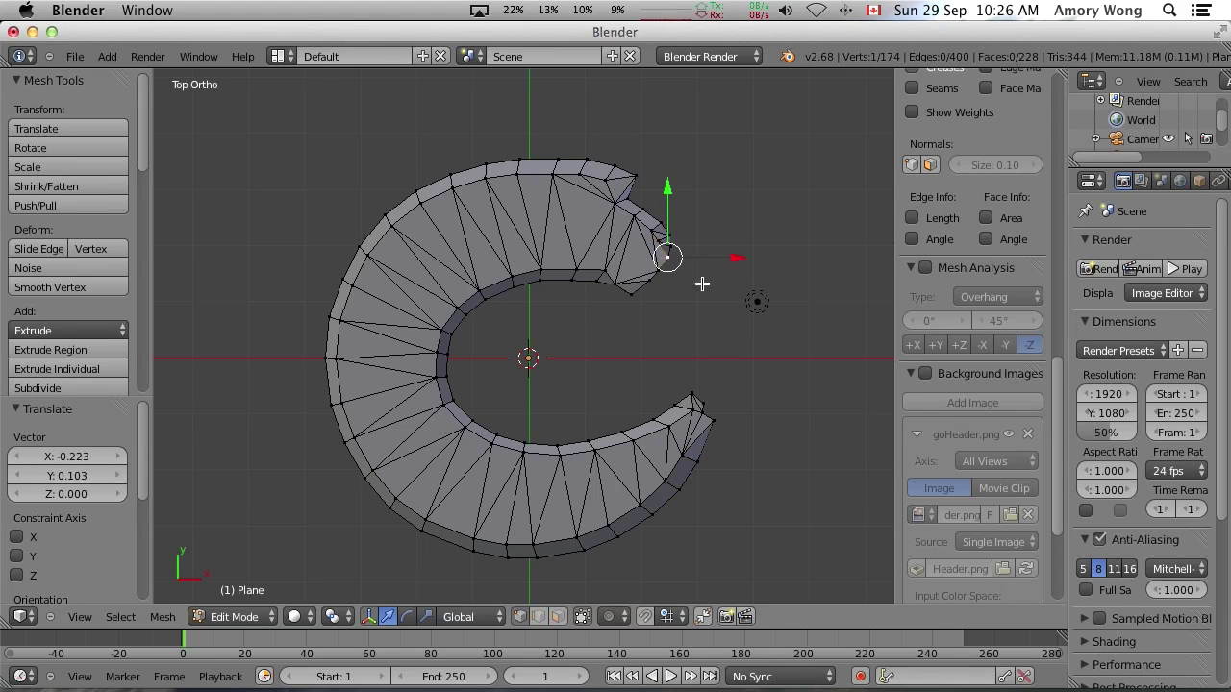
key(g)
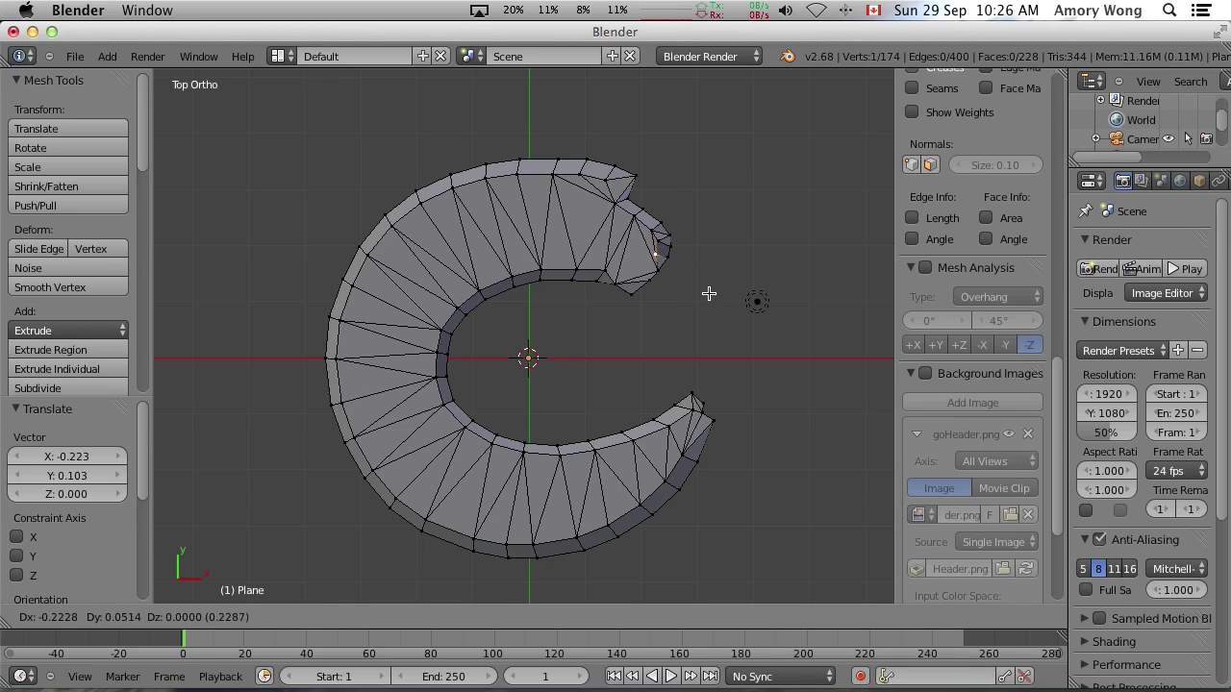
click(710, 294)
key(ctrl+z)
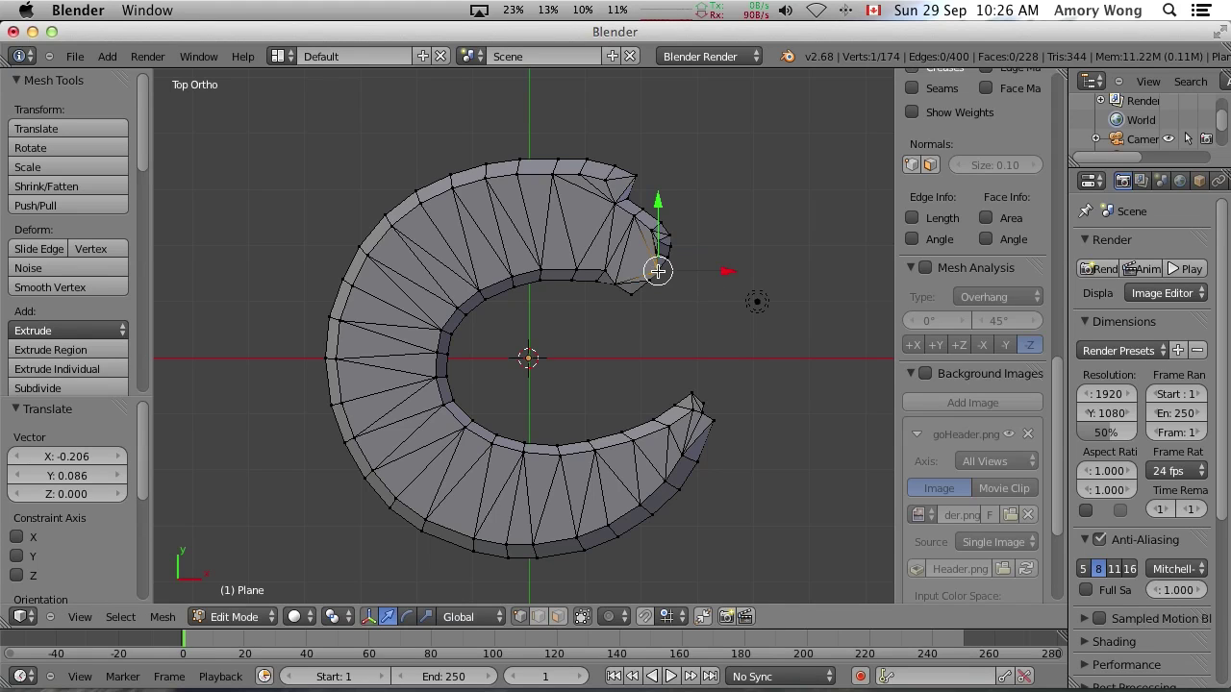
key(g)
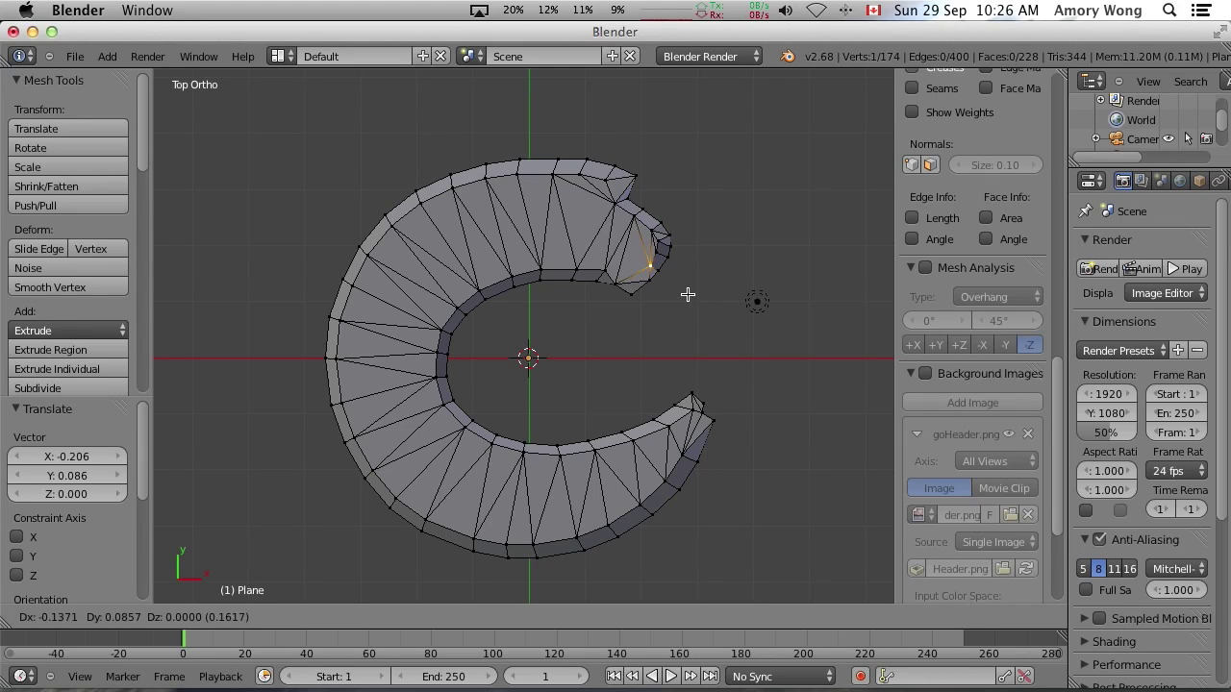
click(687, 292)
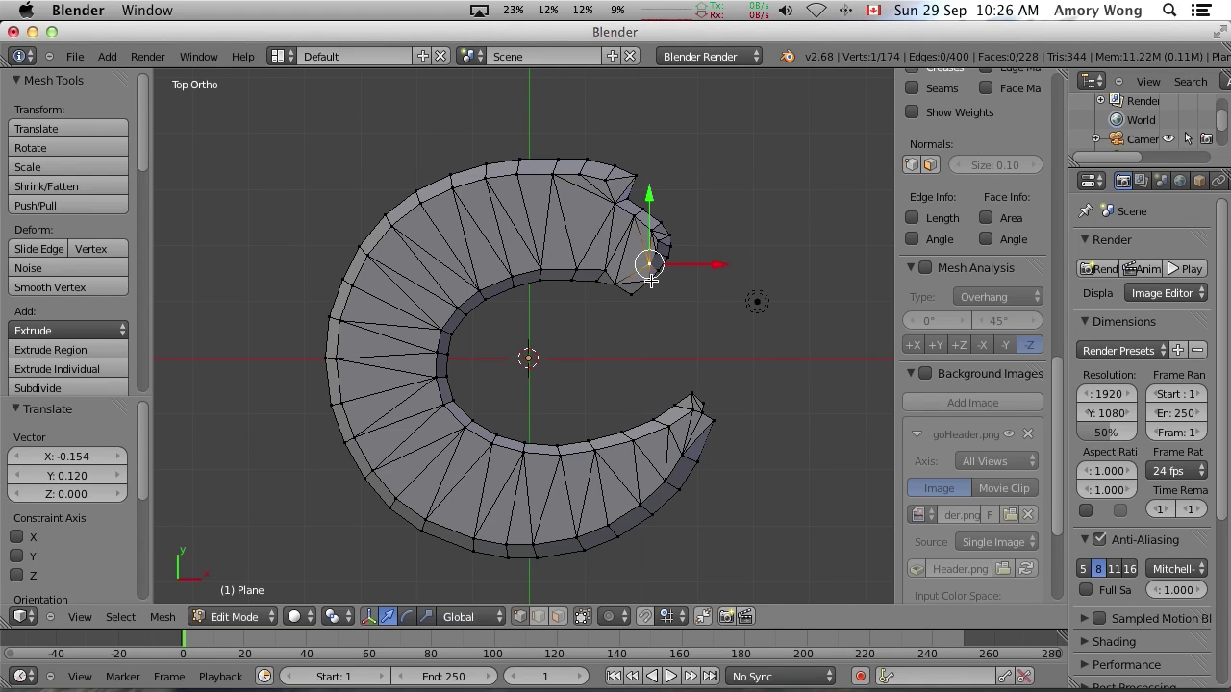
key(ctrl+z)
key(g)
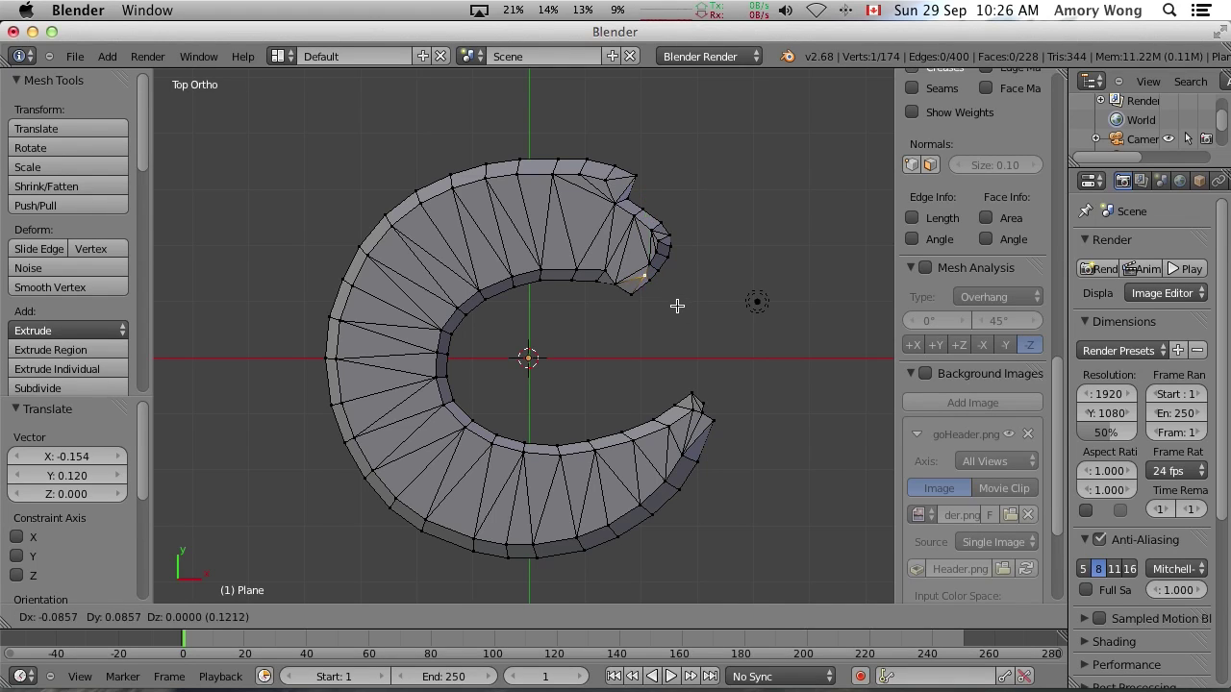
click(675, 304)
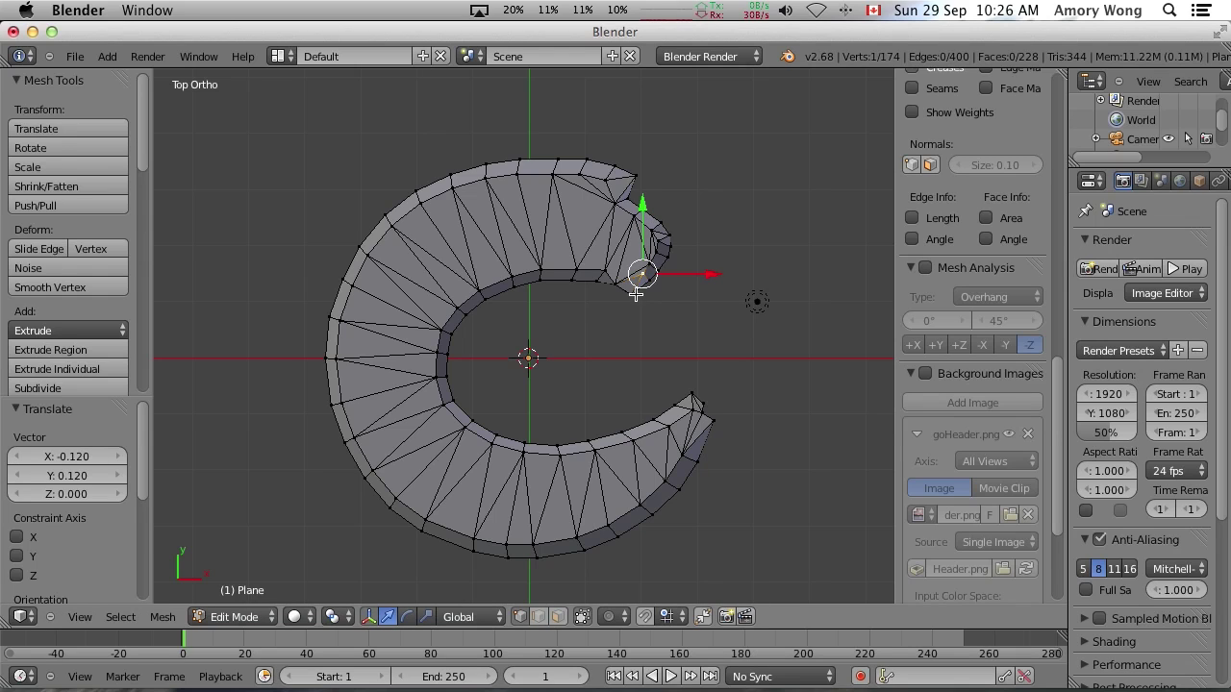
key(ctrl+z)
key(g)
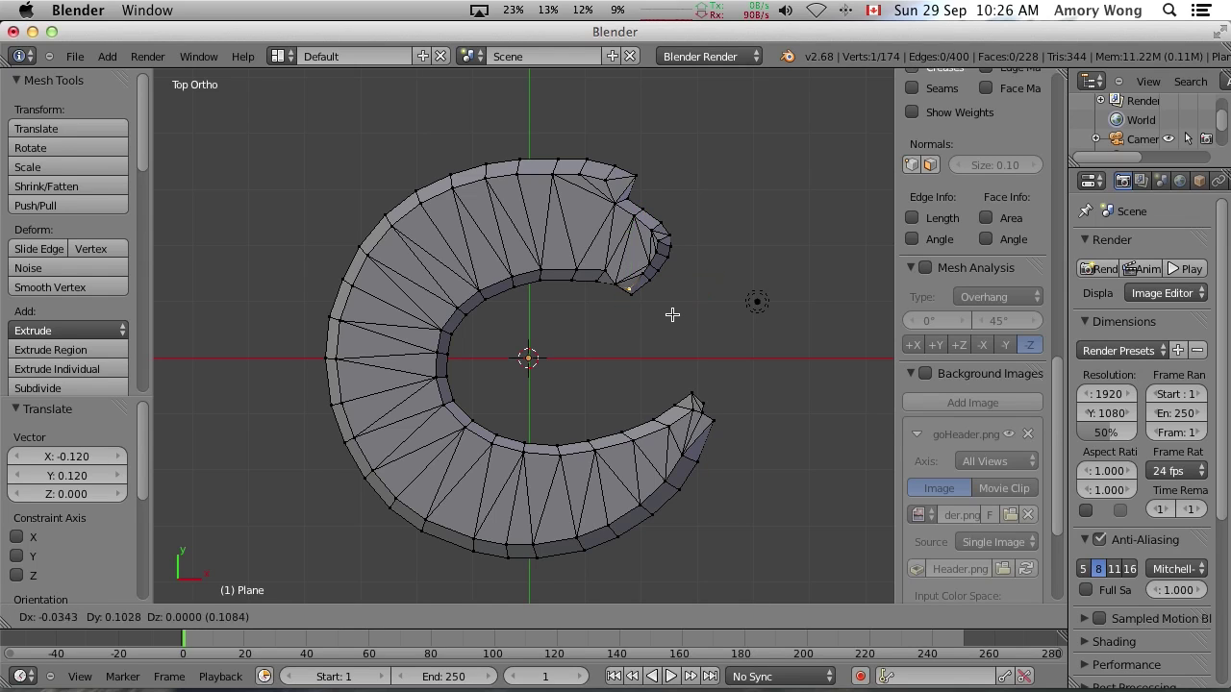
click(673, 308)
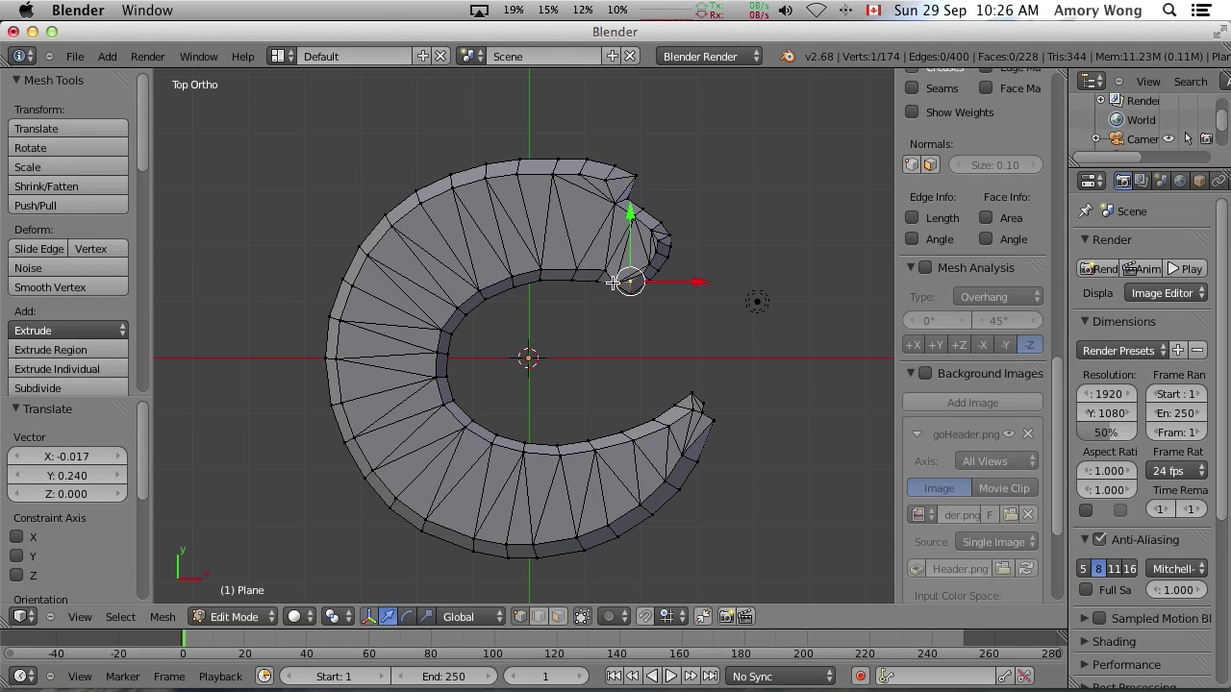
- Move the adjacent inner-corner vertex up and right by X 0.069, Y 0.154
right_click(612, 282)
key(g)
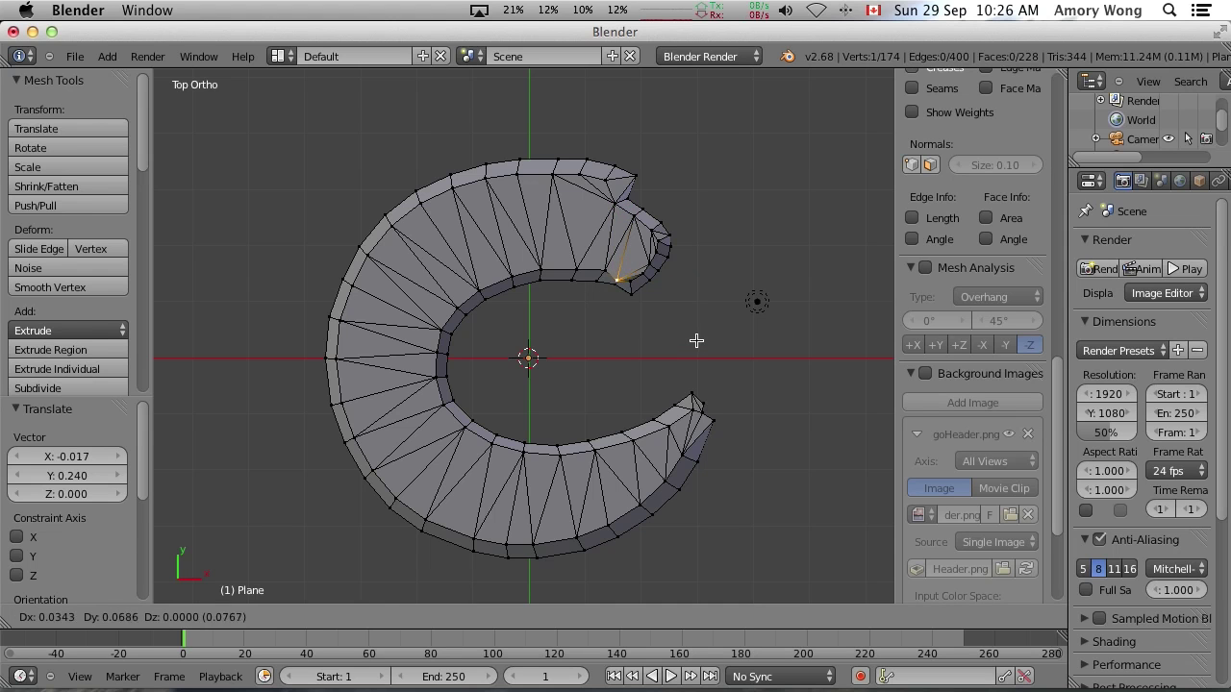
click(699, 337)
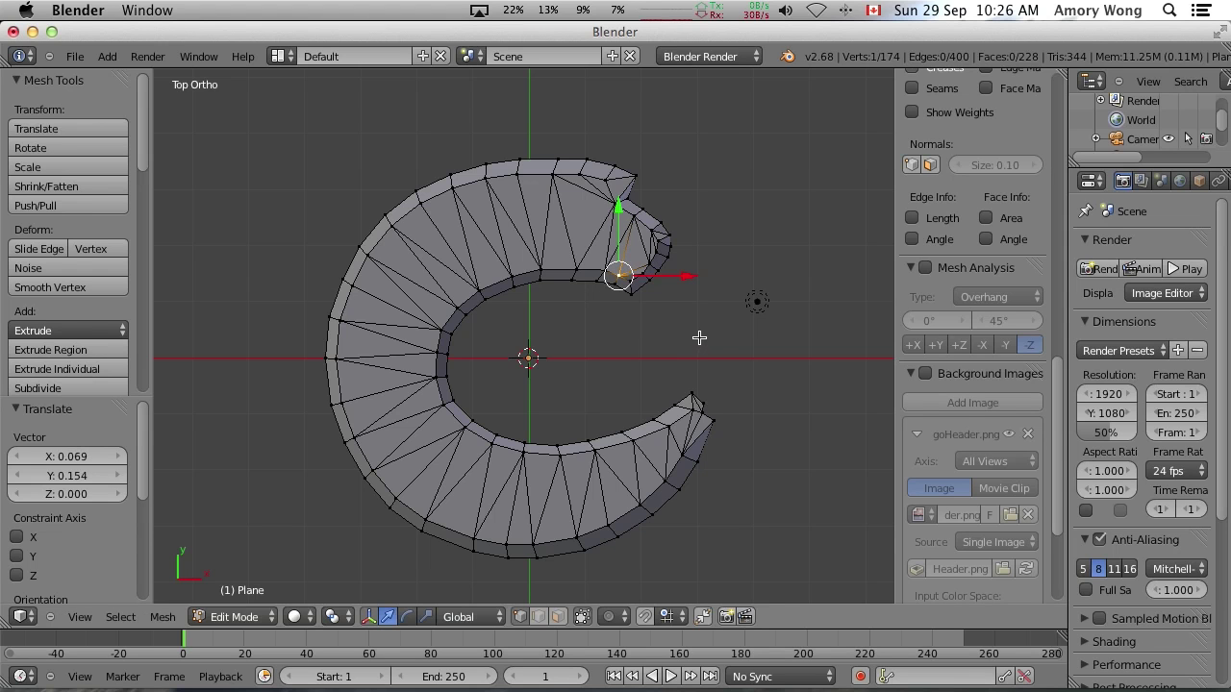
middle_drag(699, 338, 704, 393)
- Zoom in closer on the angled two-layer C mesh
scroll(703, 393, up, 1)
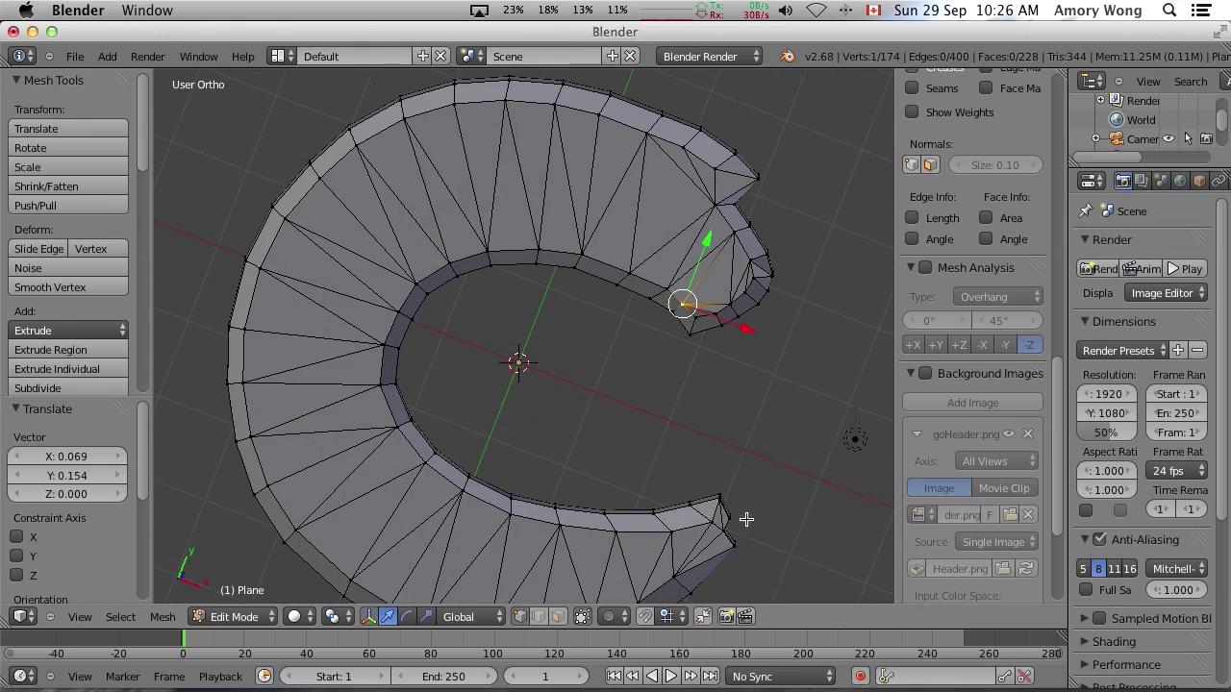